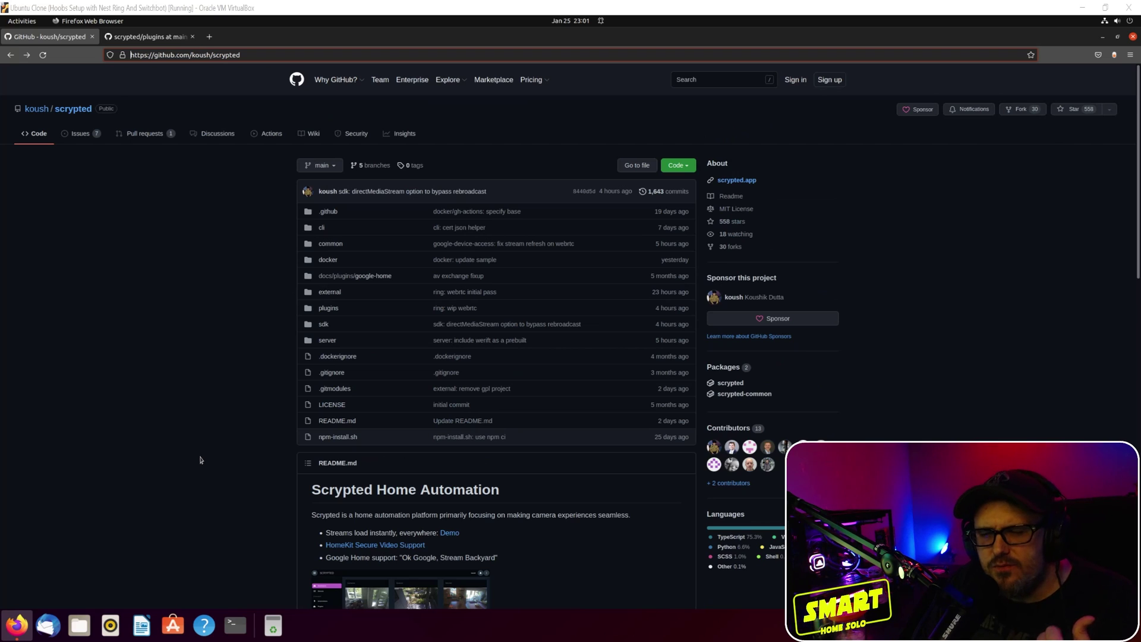
- Scroll through the koush/scrypted README from the overview down to the footer
scroll(200, 460, down, 3)
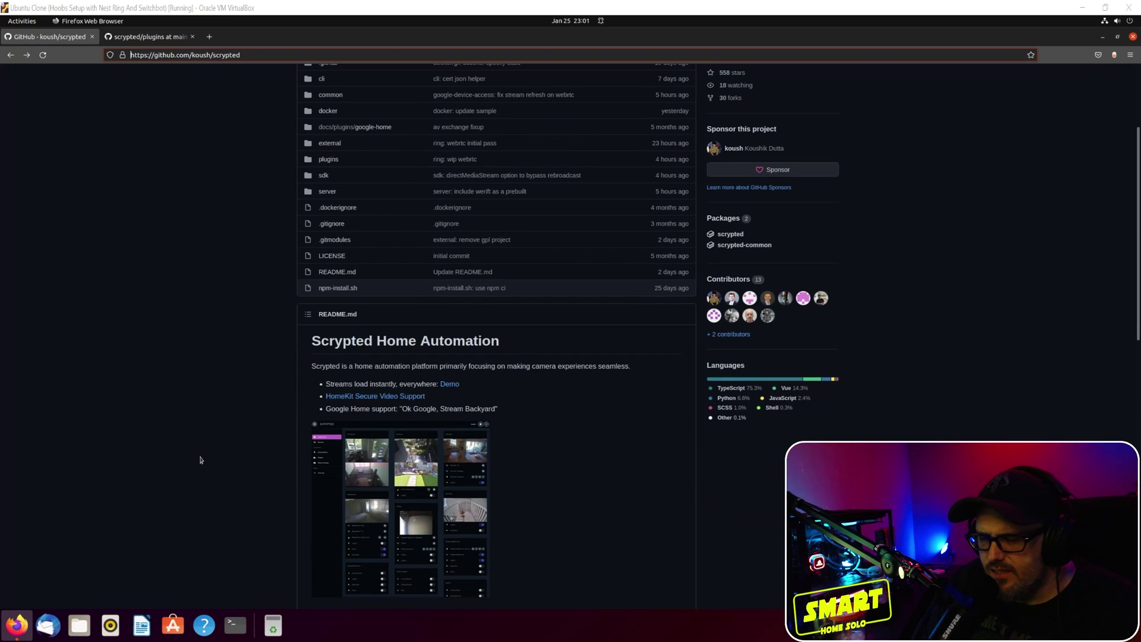
scroll(200, 460, down, 2)
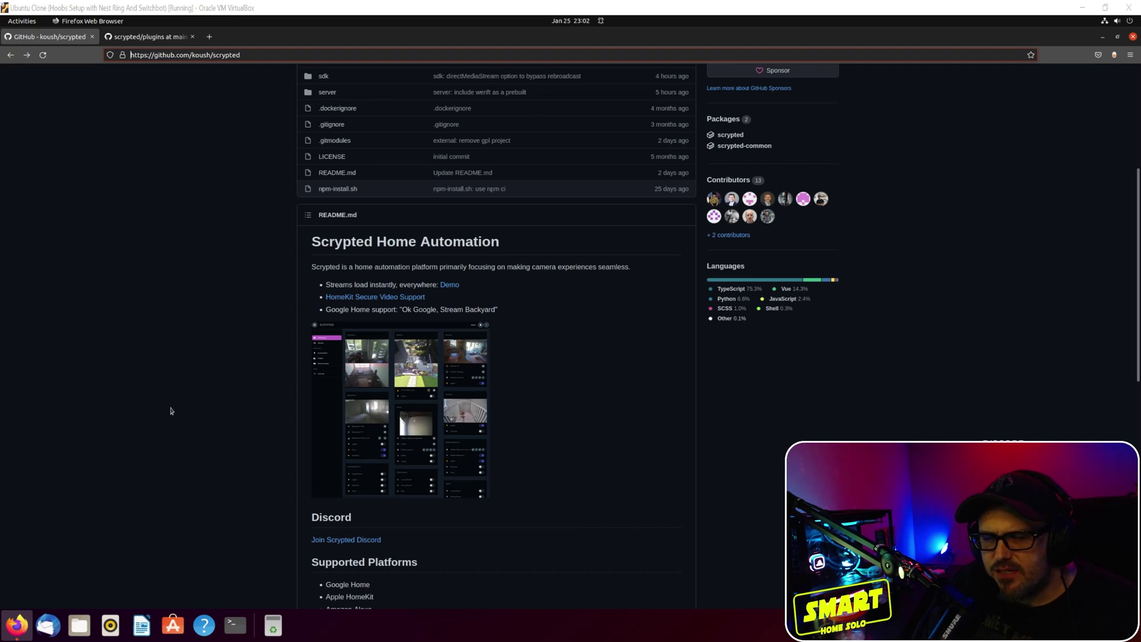
scroll(171, 411, down, 1)
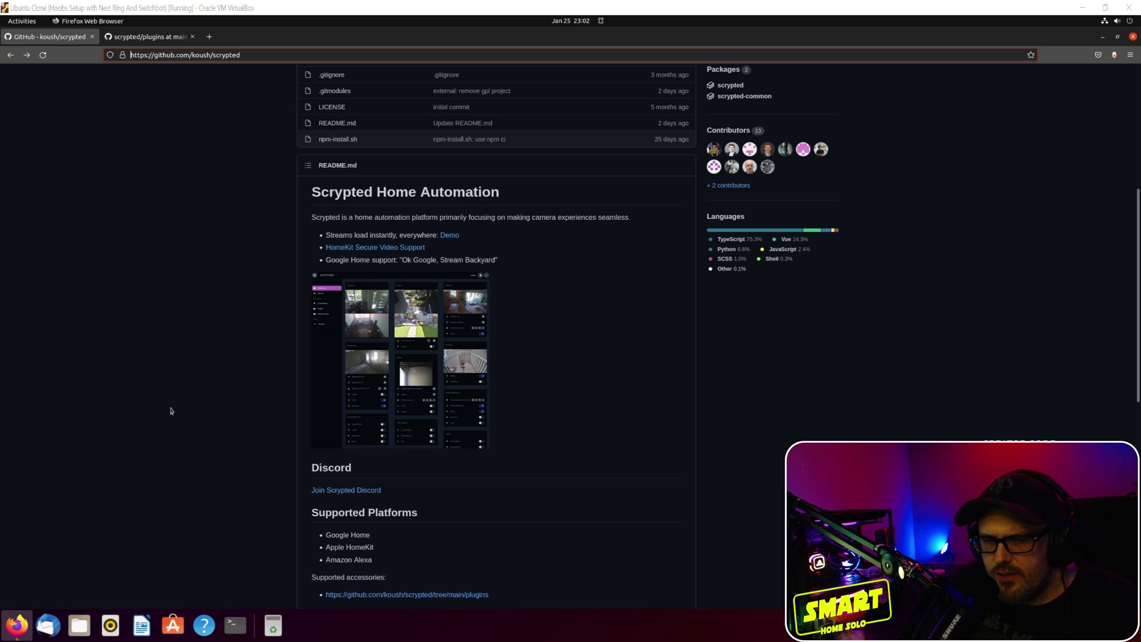
scroll(171, 410, down, 1)
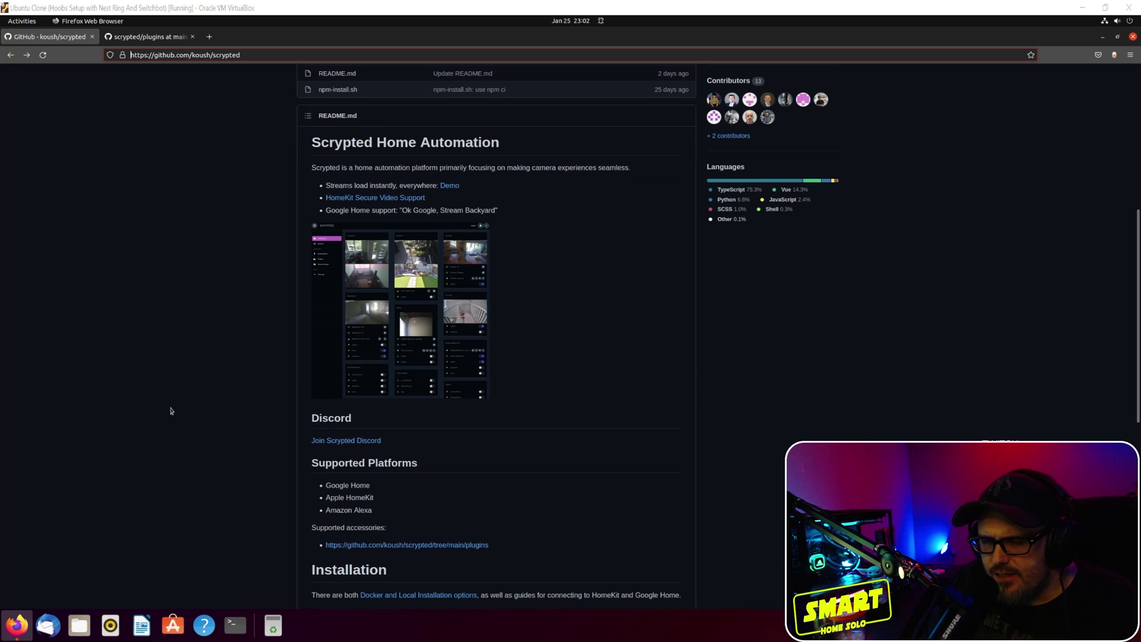
scroll(170, 410, down, 1)
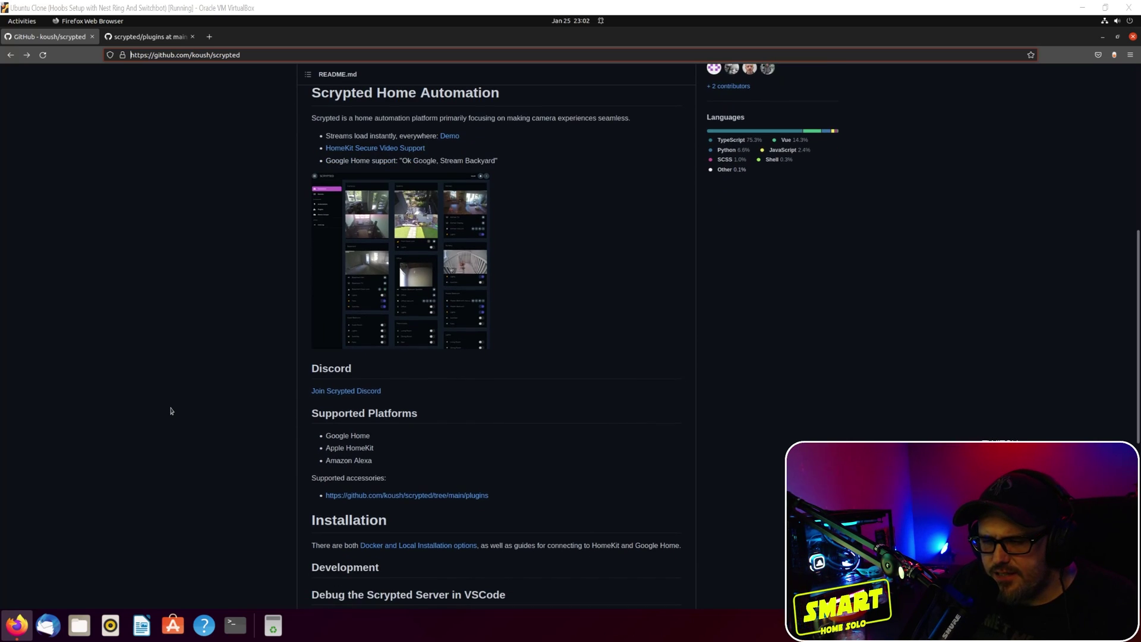
scroll(171, 411, down, 1)
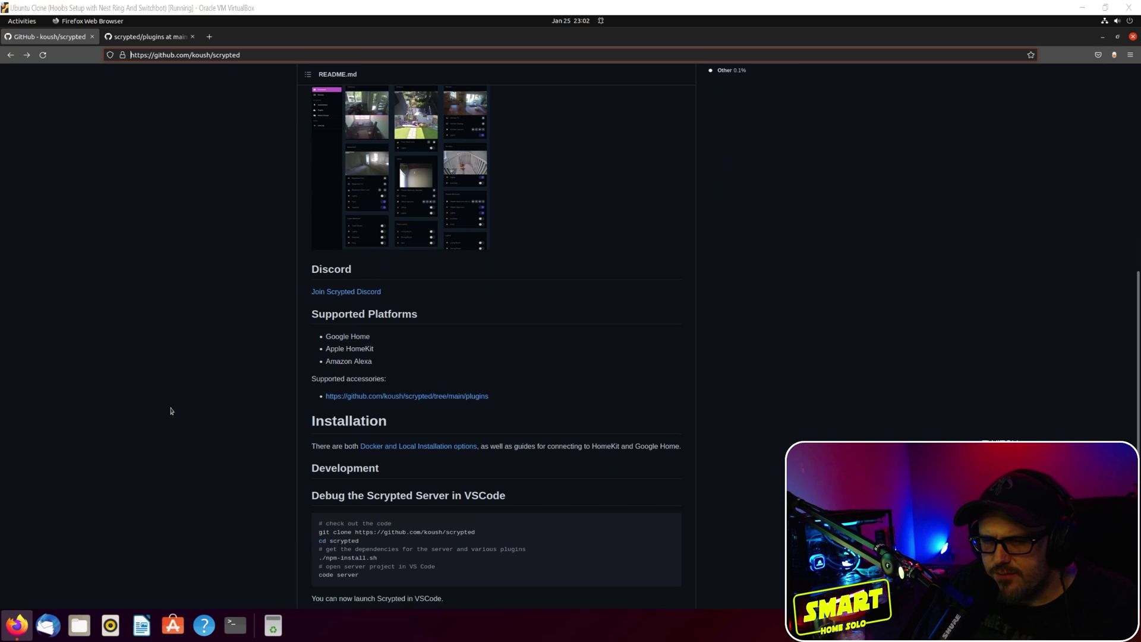
scroll(171, 410, down, 1)
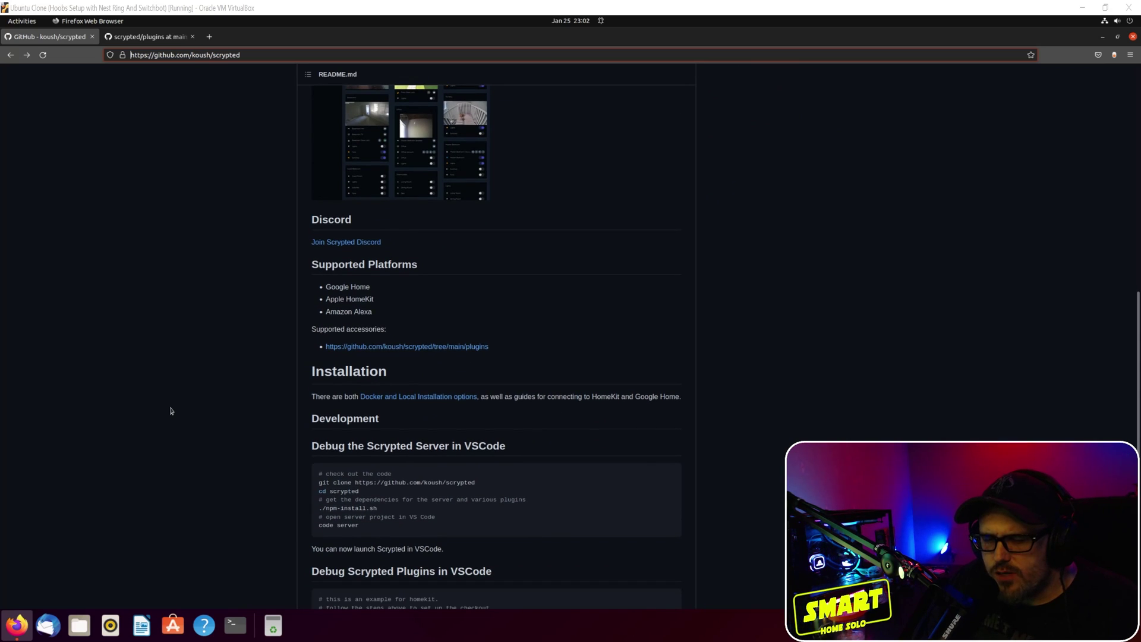
scroll(171, 411, down, 1)
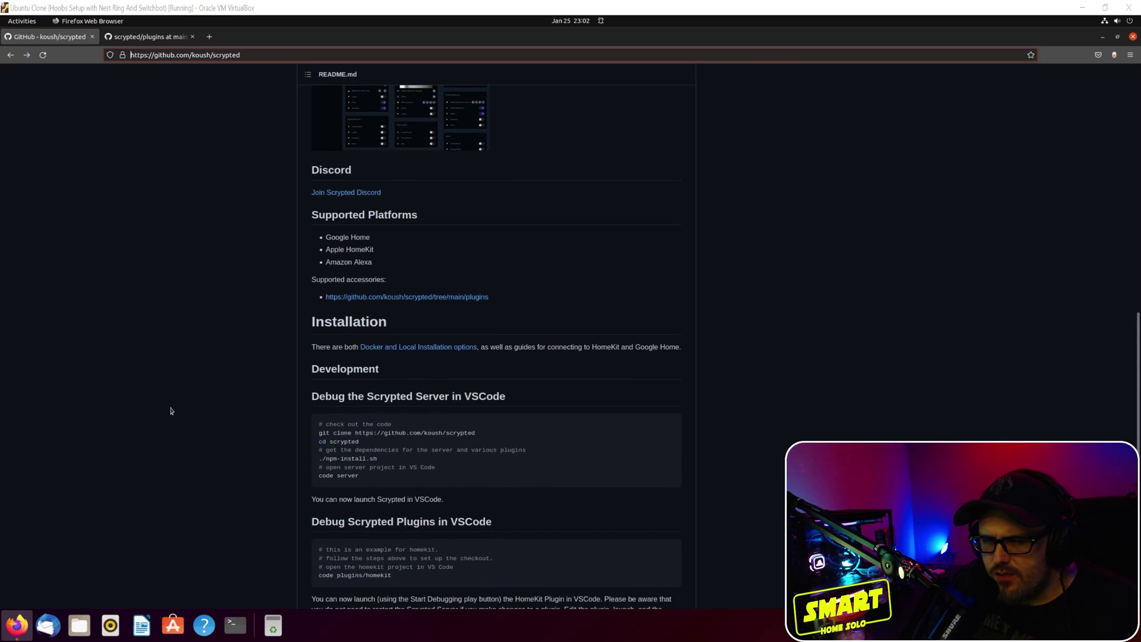
scroll(171, 411, down, 3)
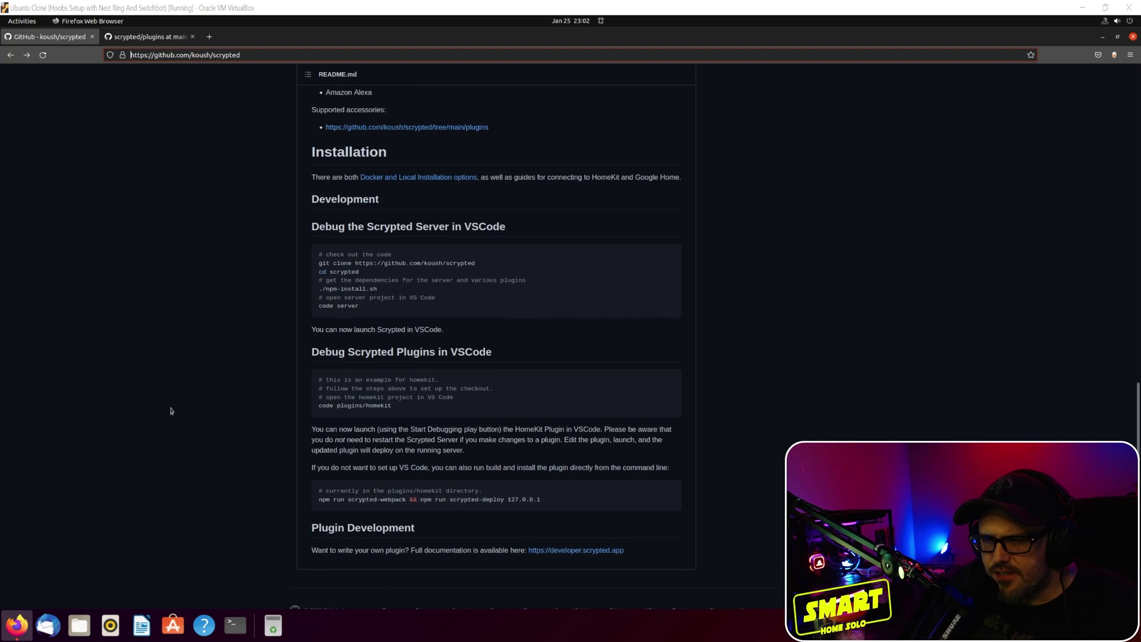
scroll(170, 410, down, 1)
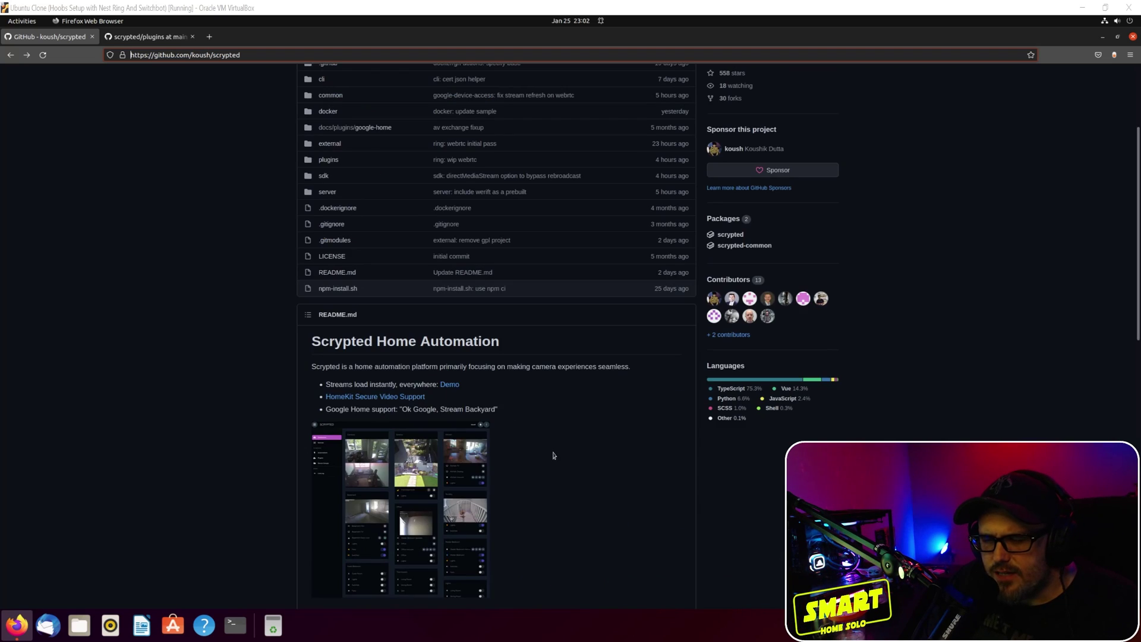
scroll(559, 463, down, 6)
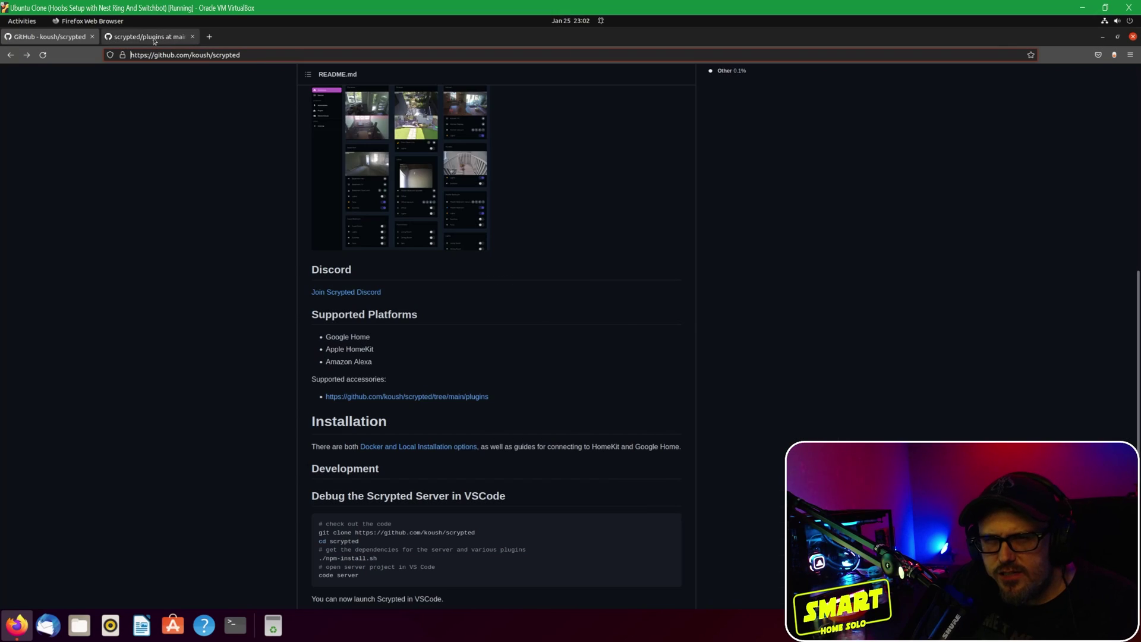
- Switch to the scrypted/plugins tab and browse the list of plugin folders
click(149, 36)
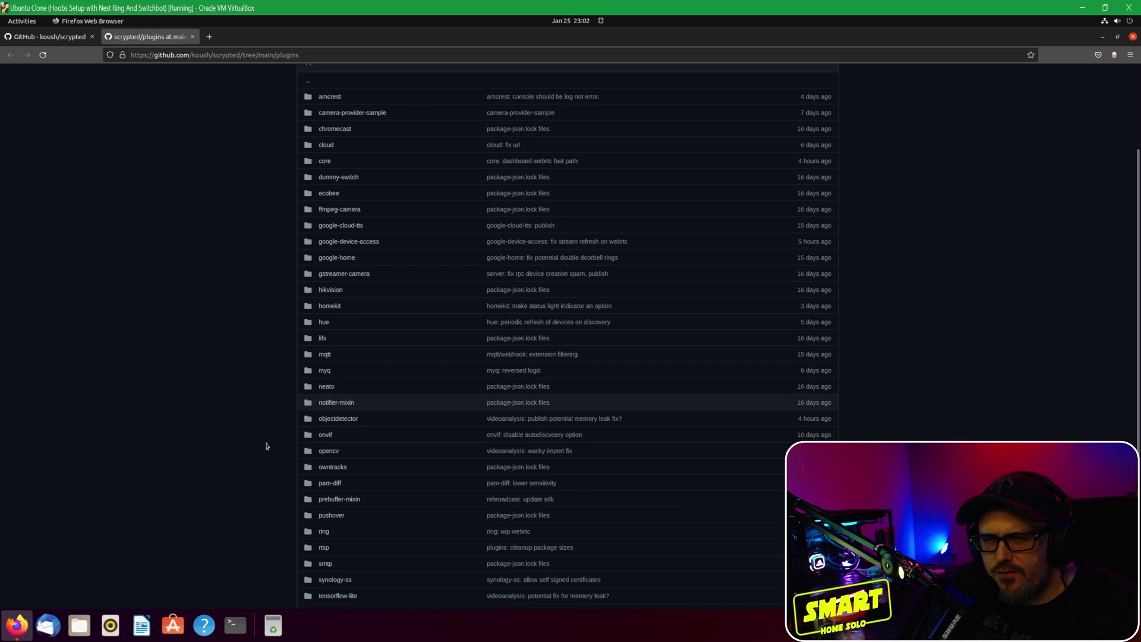
scroll(265, 420, up, 3)
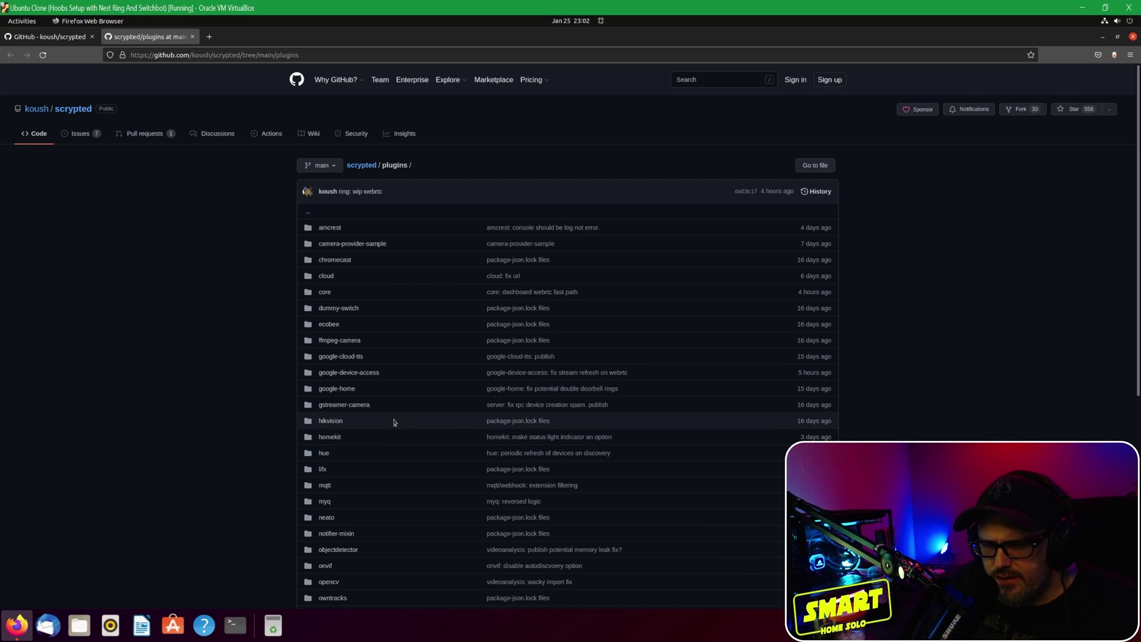
scroll(390, 473, down, 3)
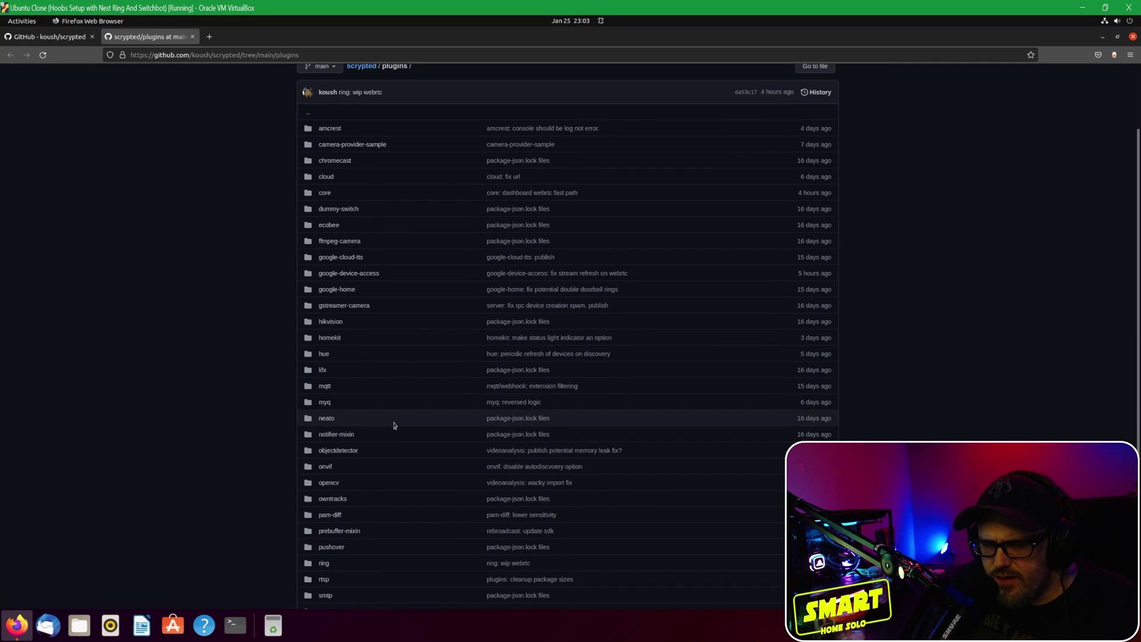
scroll(393, 426, down, 3)
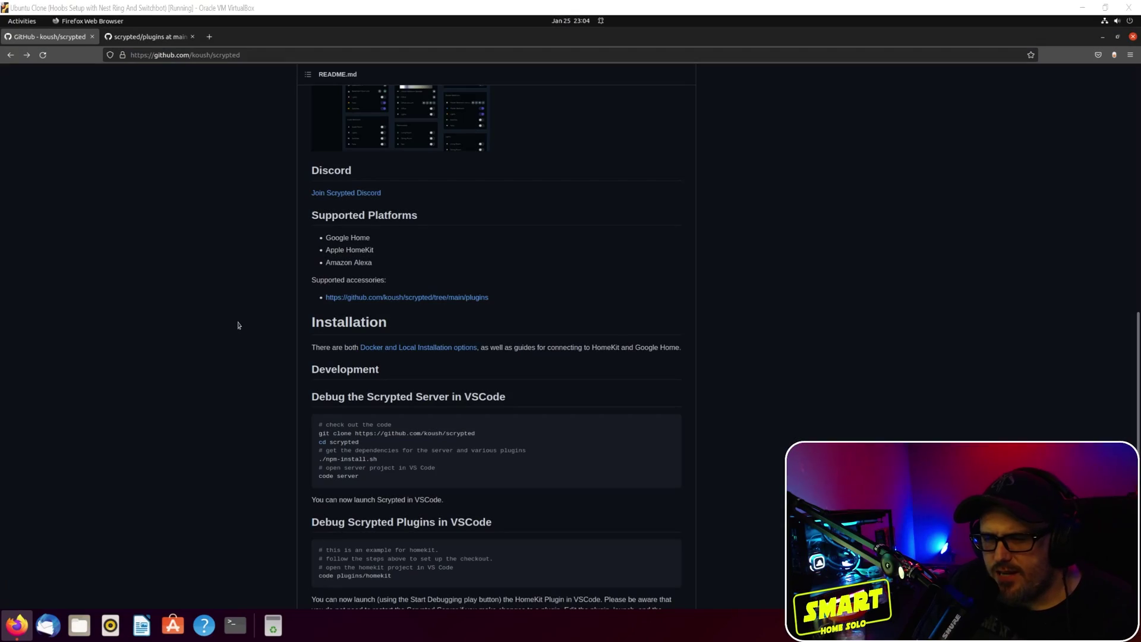
- Open the 'Docker and Local Installation options' link in a new tab and view the wiki Home page
scroll(238, 325, up, 2)
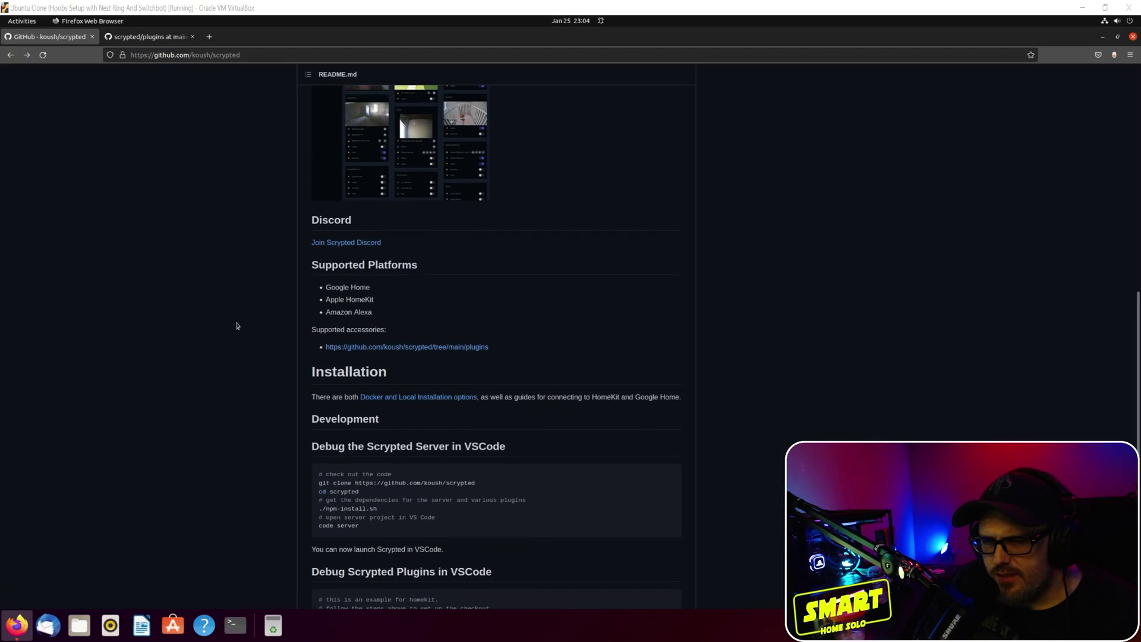
scroll(236, 325, down, 2)
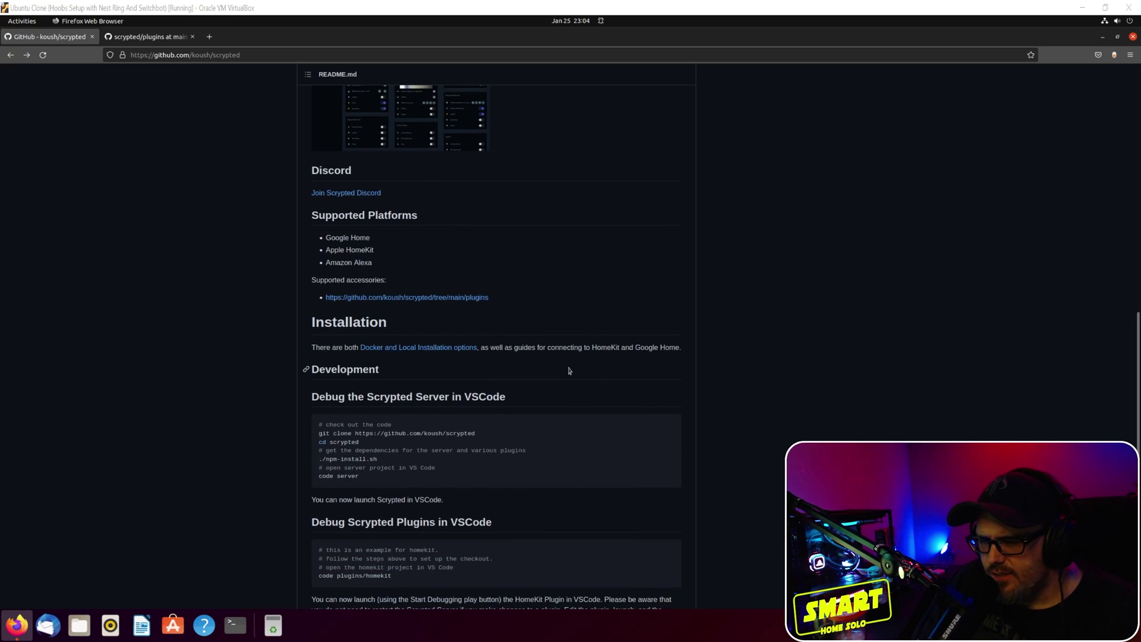
right_click(438, 350)
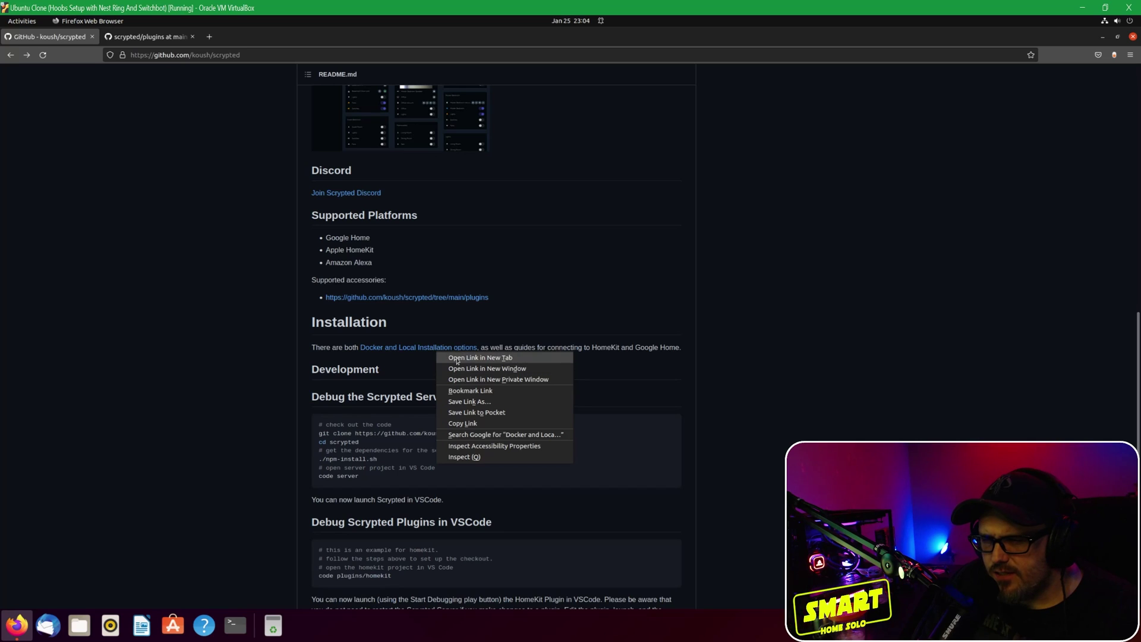
click(457, 359)
click(143, 37)
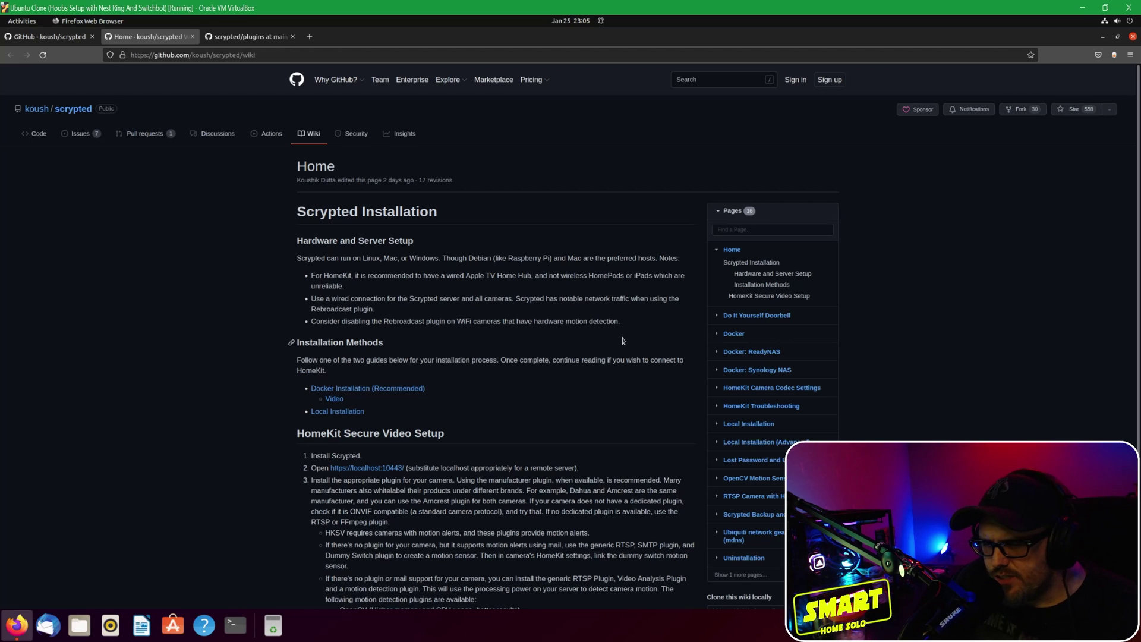
- Open the wiki's Local Installation page in a new tab and switch to it
scroll(602, 407, down, 1)
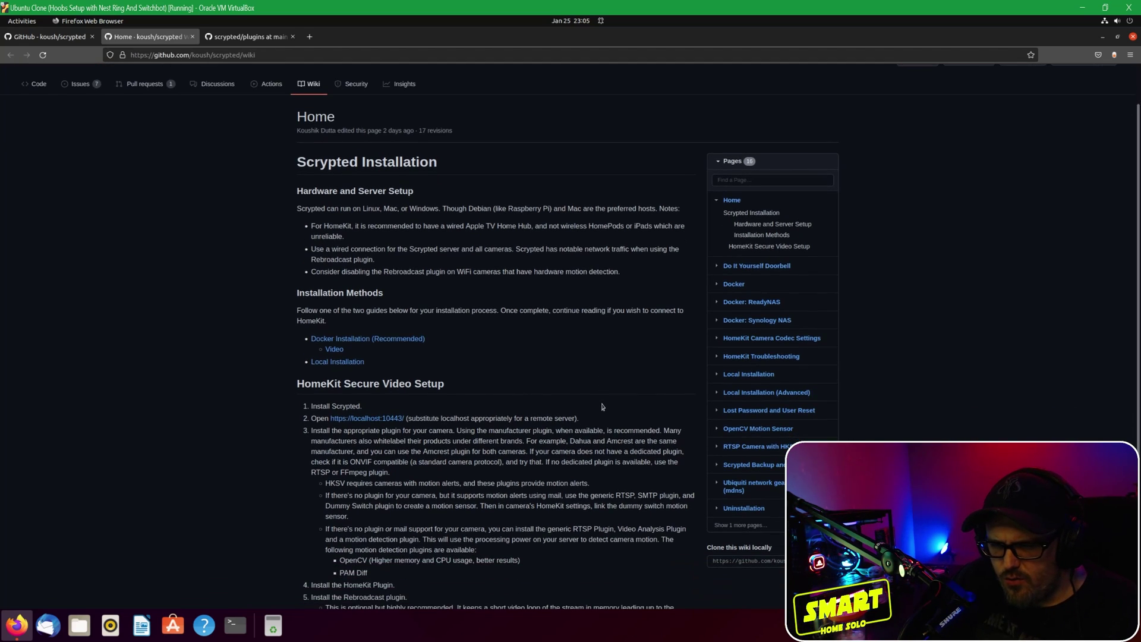
scroll(602, 407, down, 2)
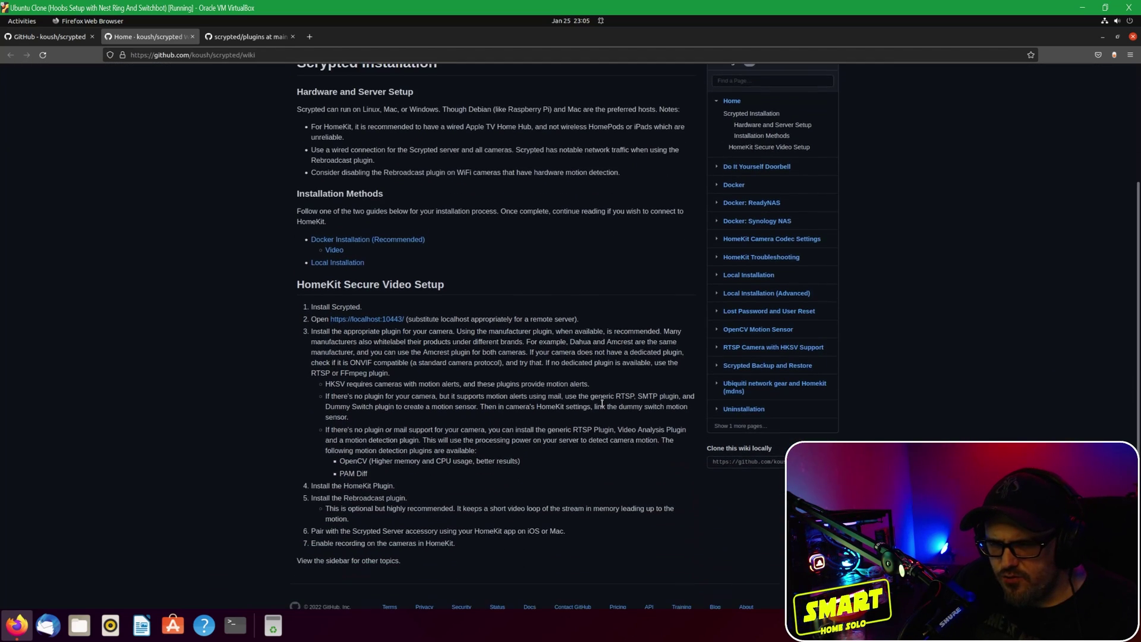
right_click(333, 265)
click(347, 273)
key(ctrl+Tab)
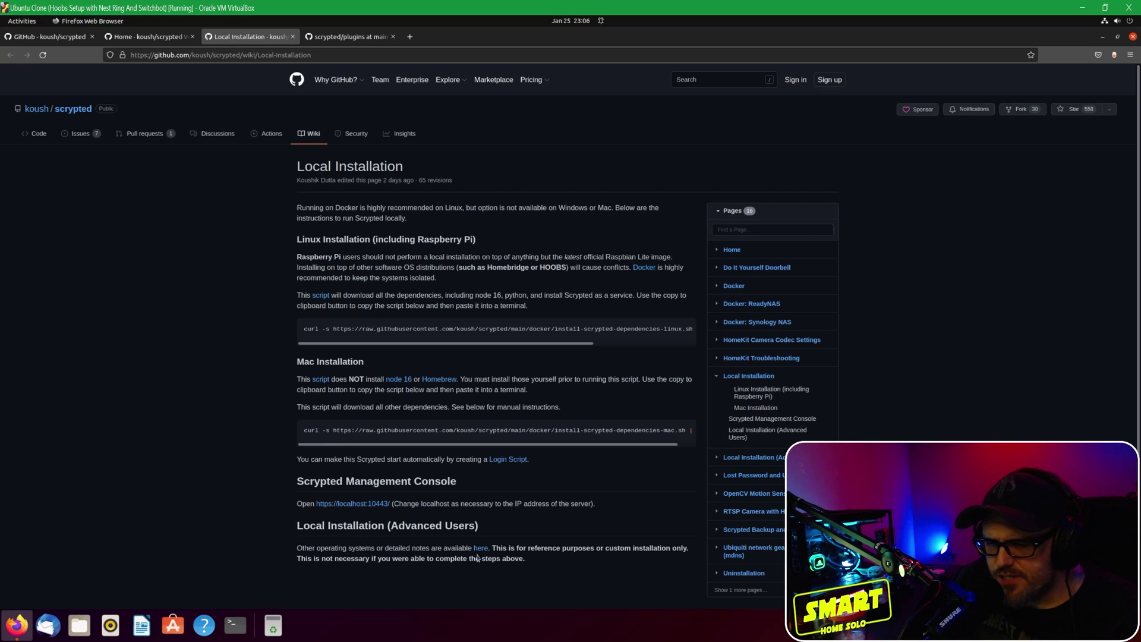
- Copy the Linux curl install command from the Local Installation page and bring up the terminal
scroll(535, 484, down, 2)
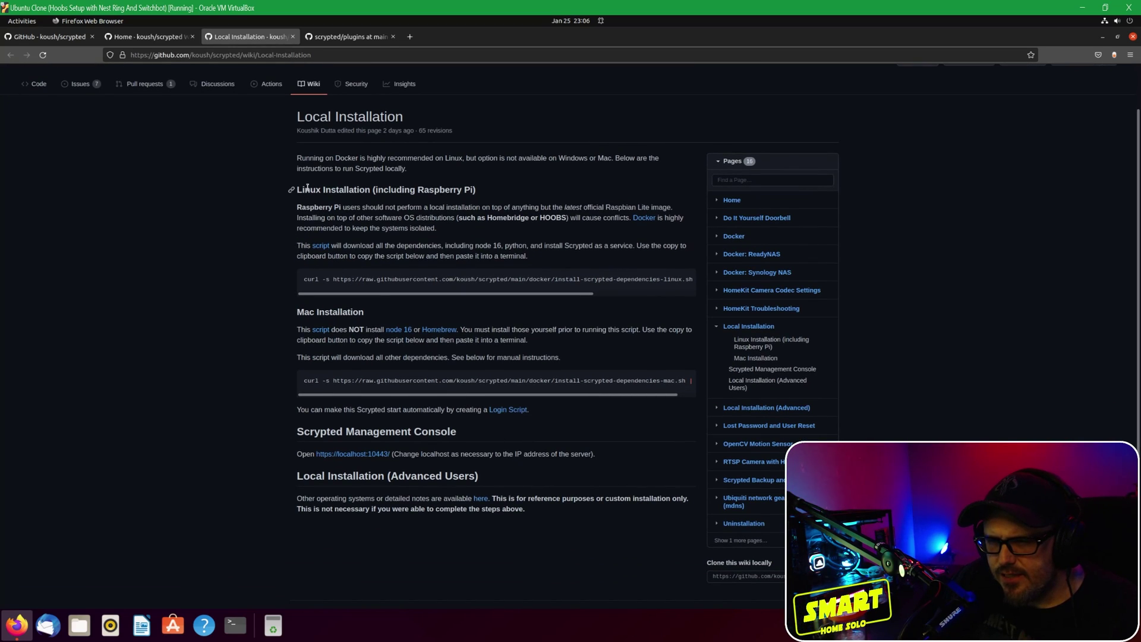
triple_click(366, 282)
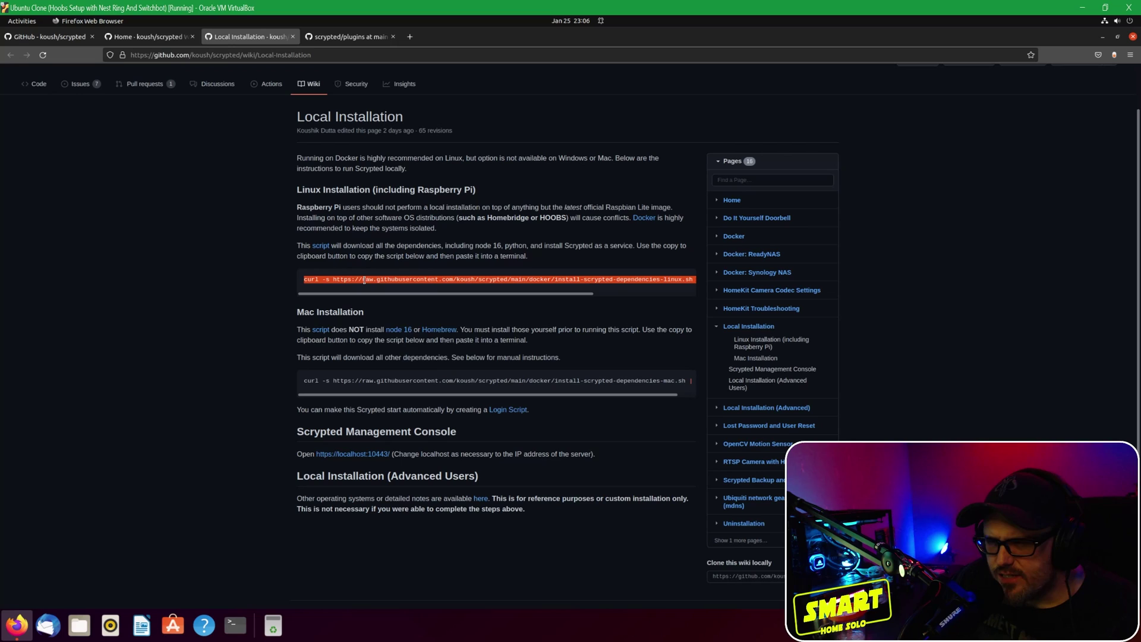
right_click(366, 283)
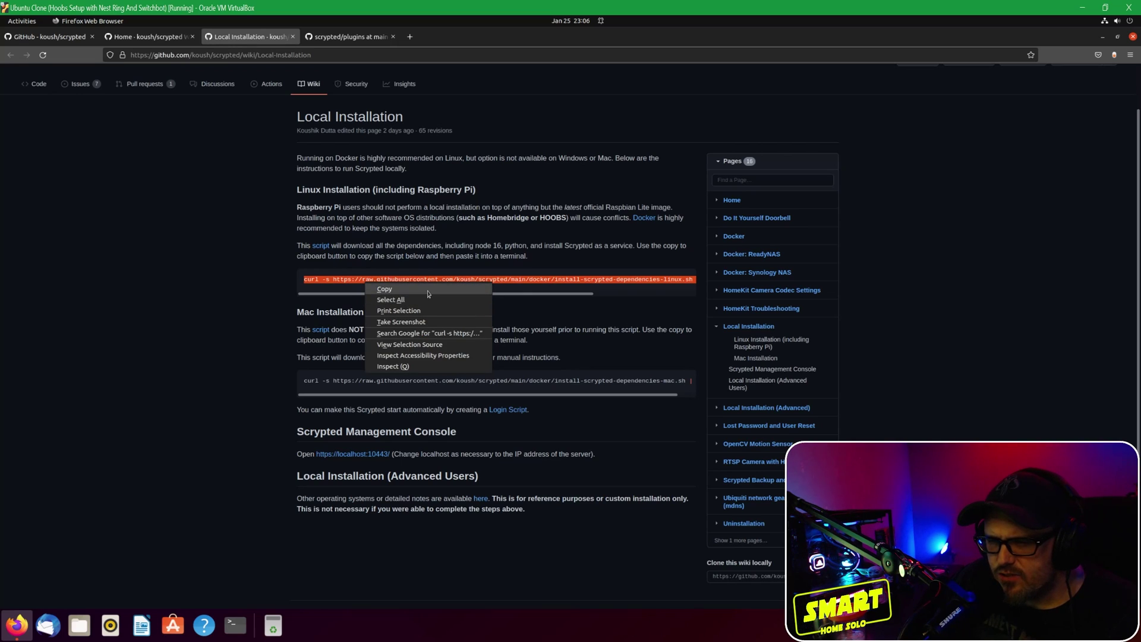
click(438, 290)
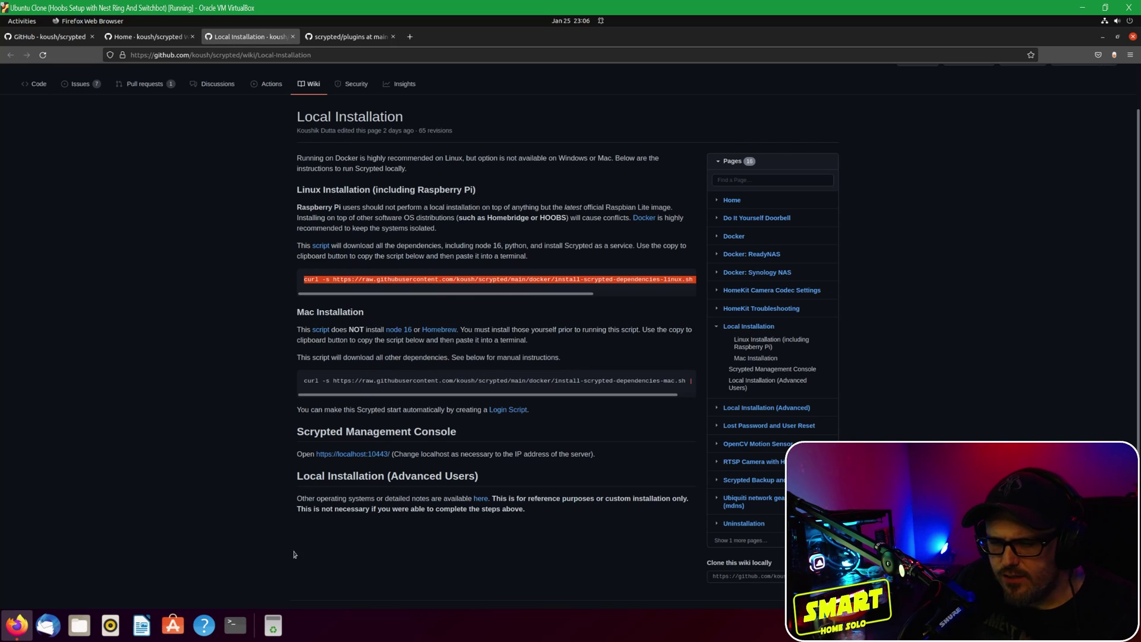
click(241, 627)
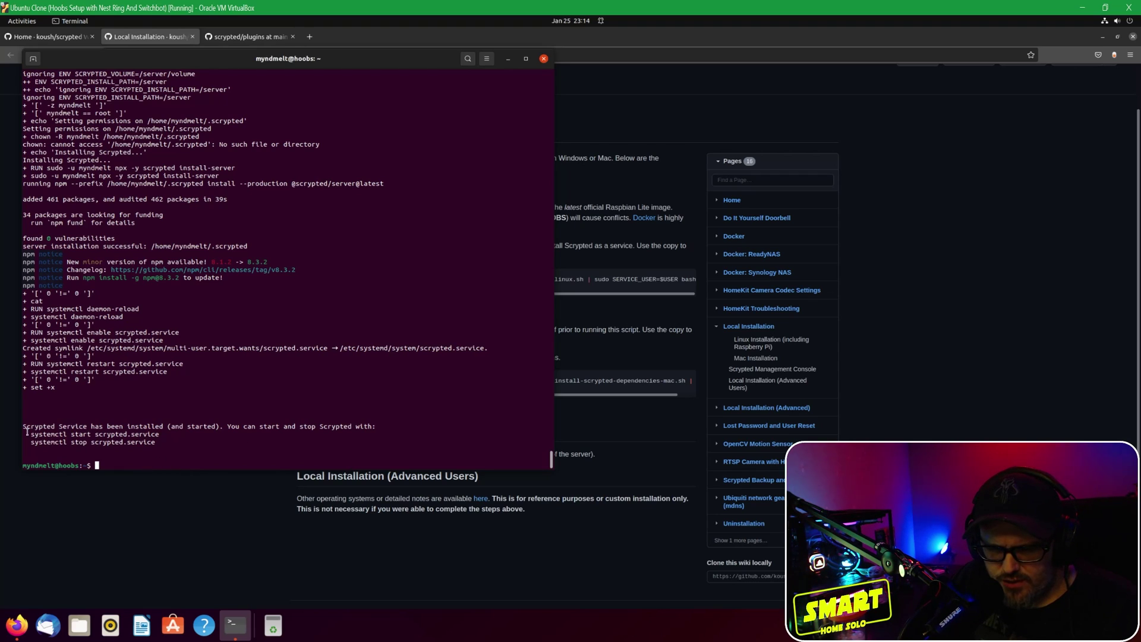
- Copy the 'systemctl start scrypted.service' line and paste it at the terminal prompt
drag(165, 449, 24, 423)
click(190, 462)
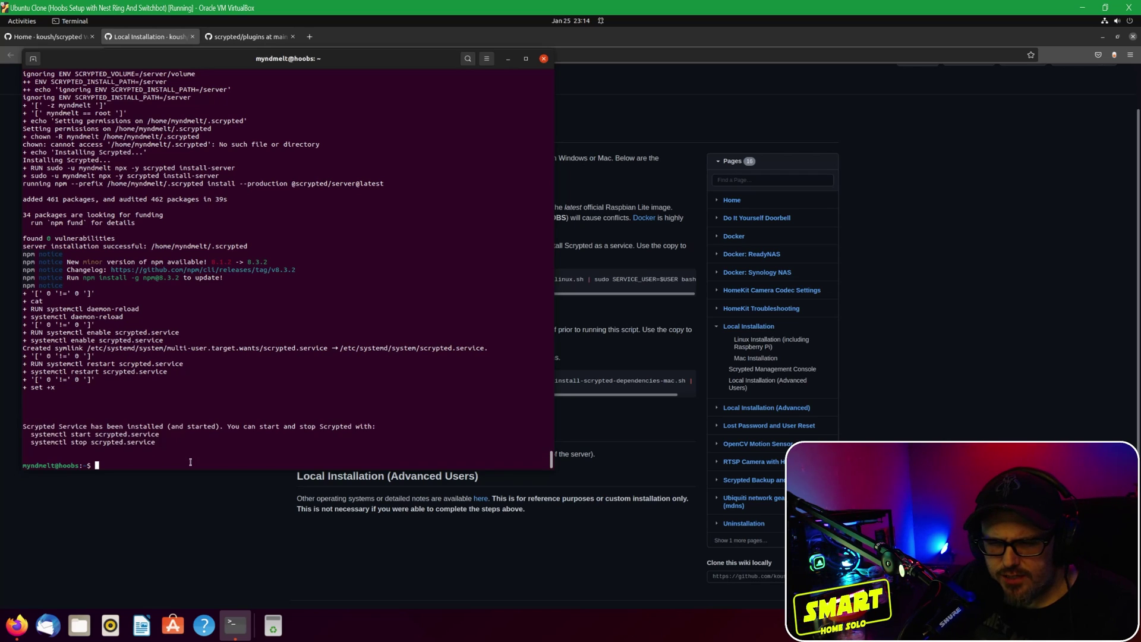
triple_click(166, 435)
key(ctrl+c)
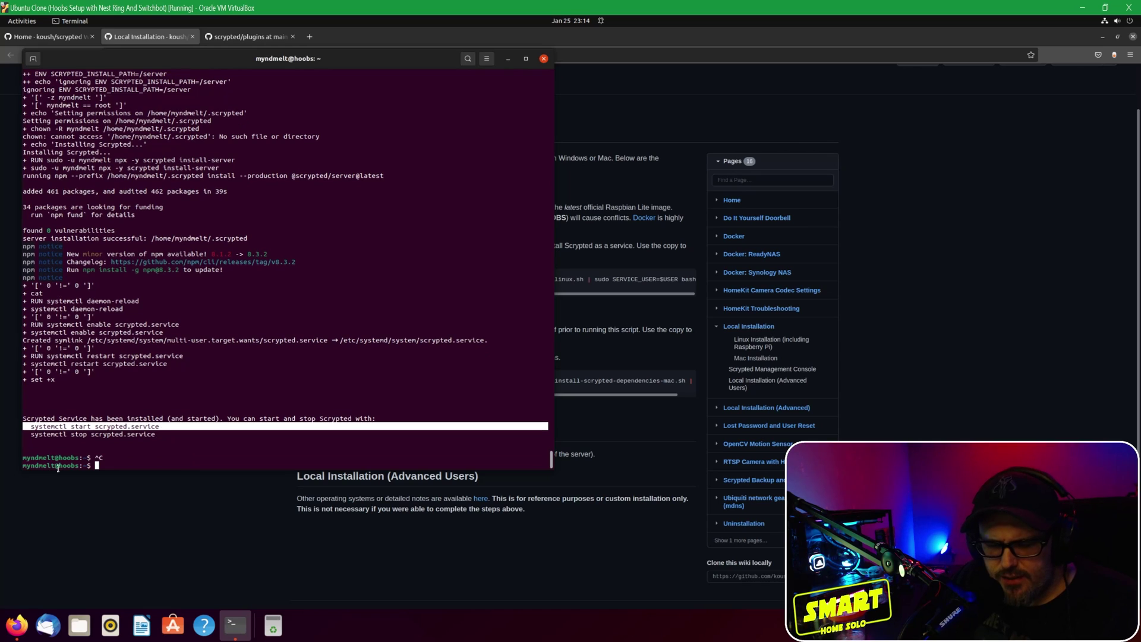
click(127, 466)
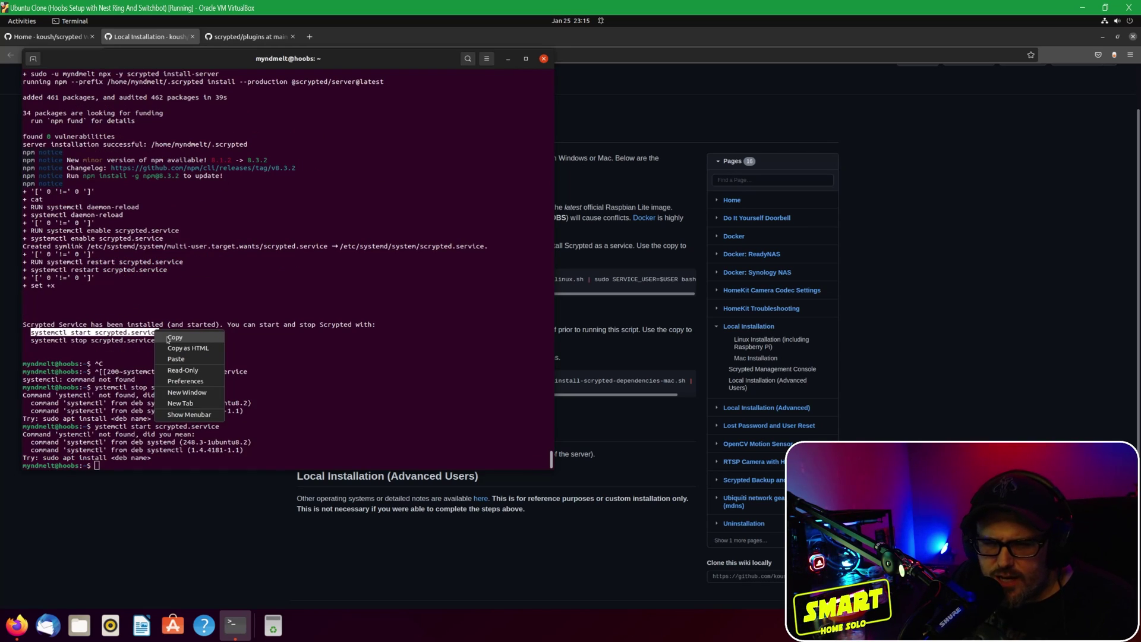
click(167, 336)
click(130, 467)
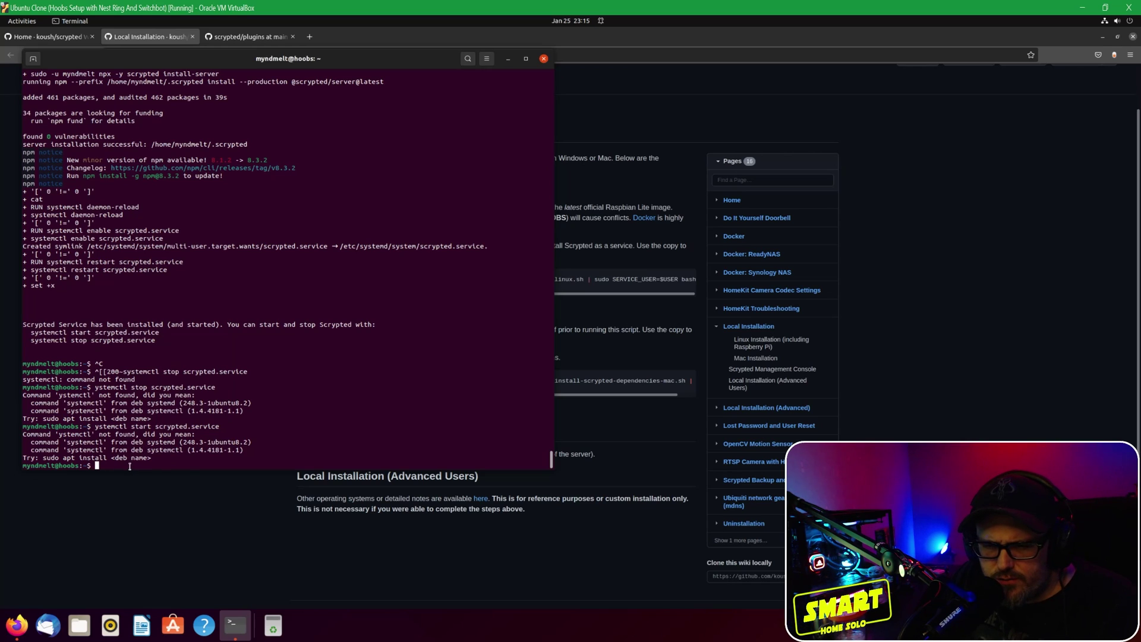
right_click(130, 466)
click(144, 495)
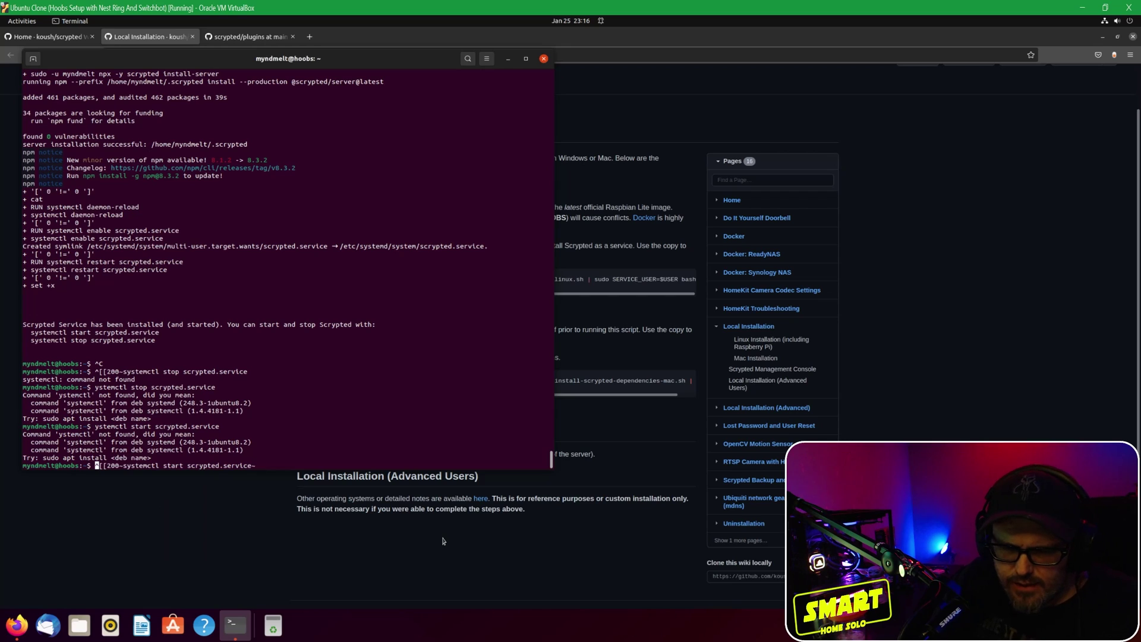
- Strip the paste prefix, run the start command with the admin password, and return to Firefox
key(Home)
key(Delete)
key(Delete)
key(Delete)
key(Delete)
key(Delete)
key(Delete)
key(Delete)
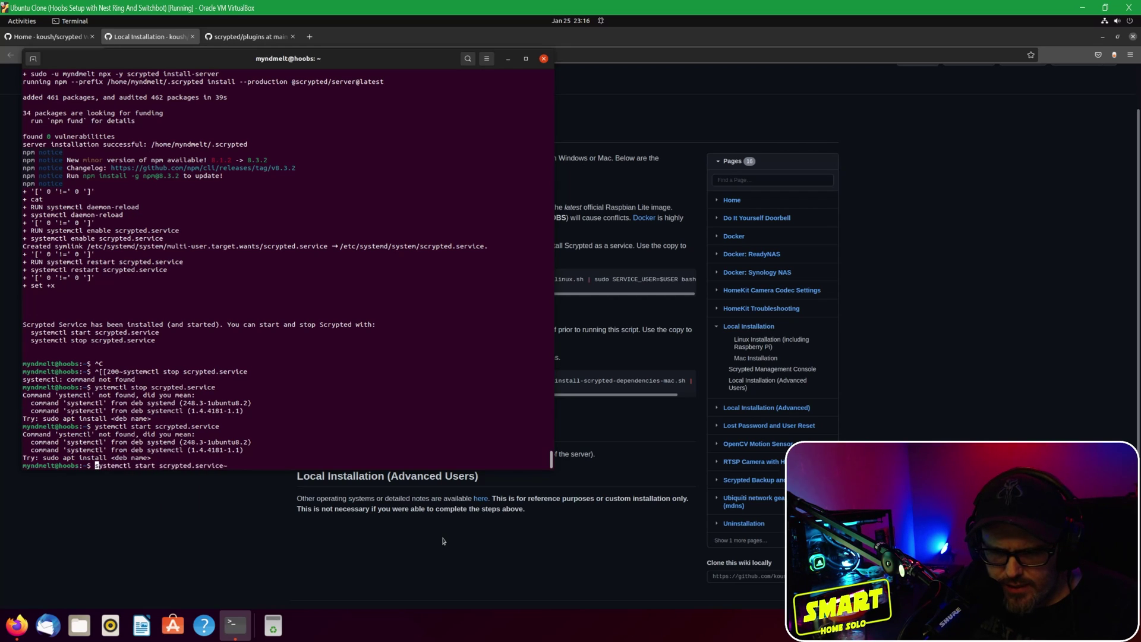
key(Return)
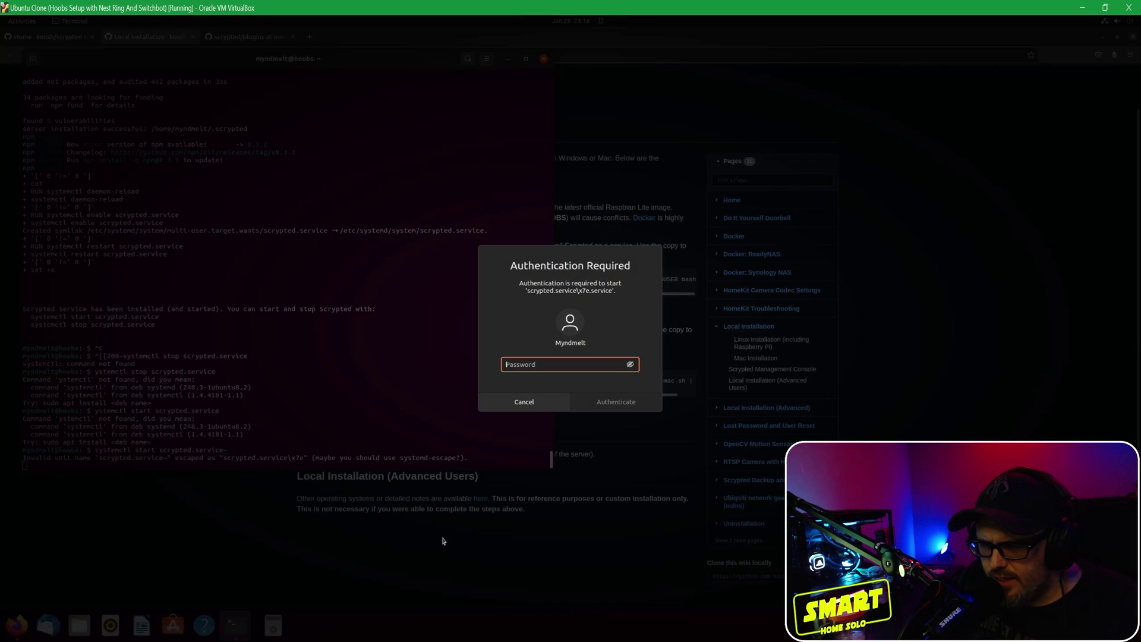
text(xx)
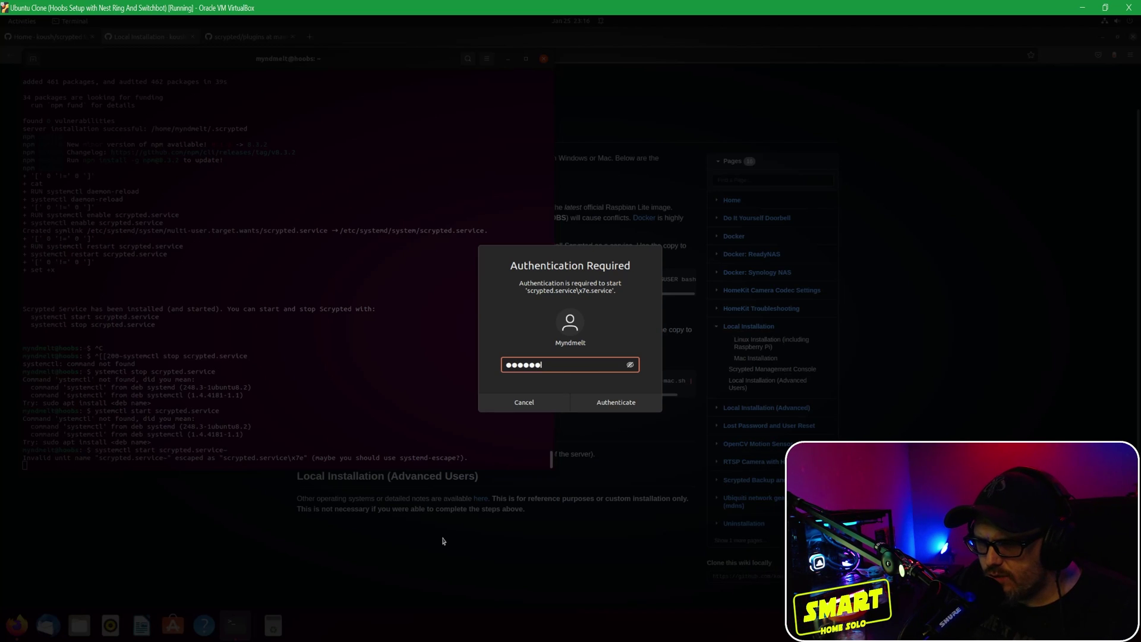
key(Return)
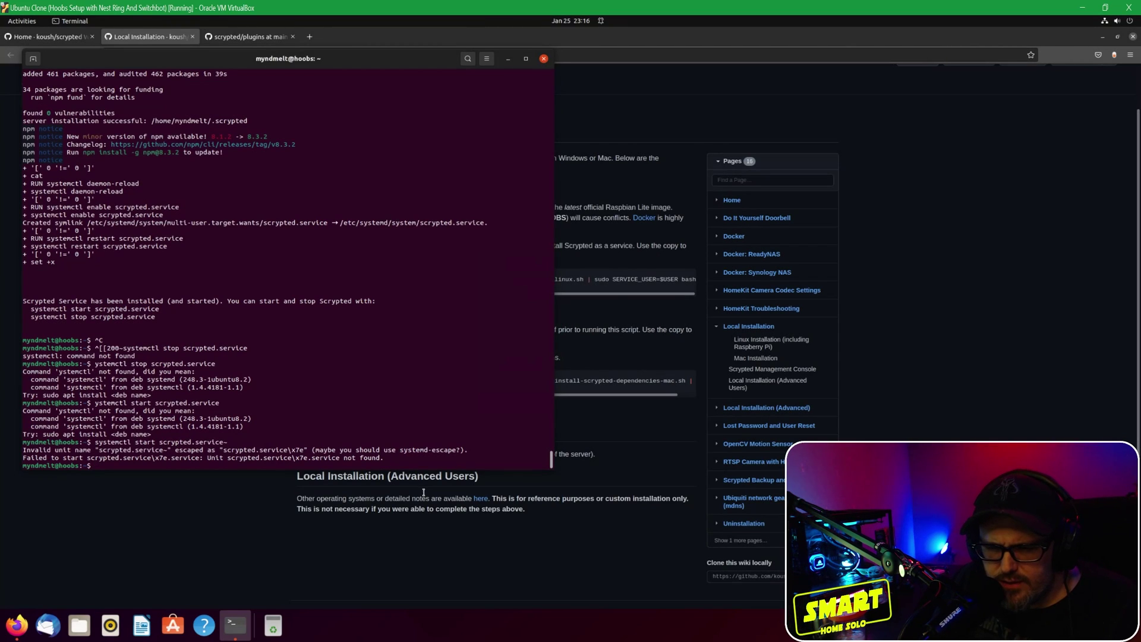
click(381, 506)
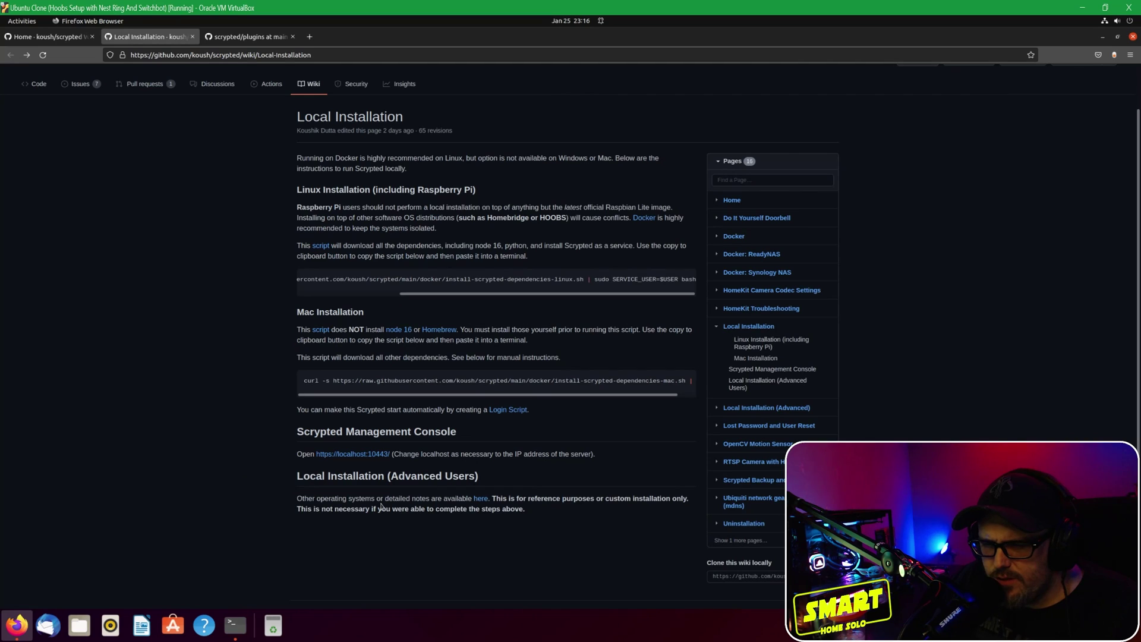
click(363, 455)
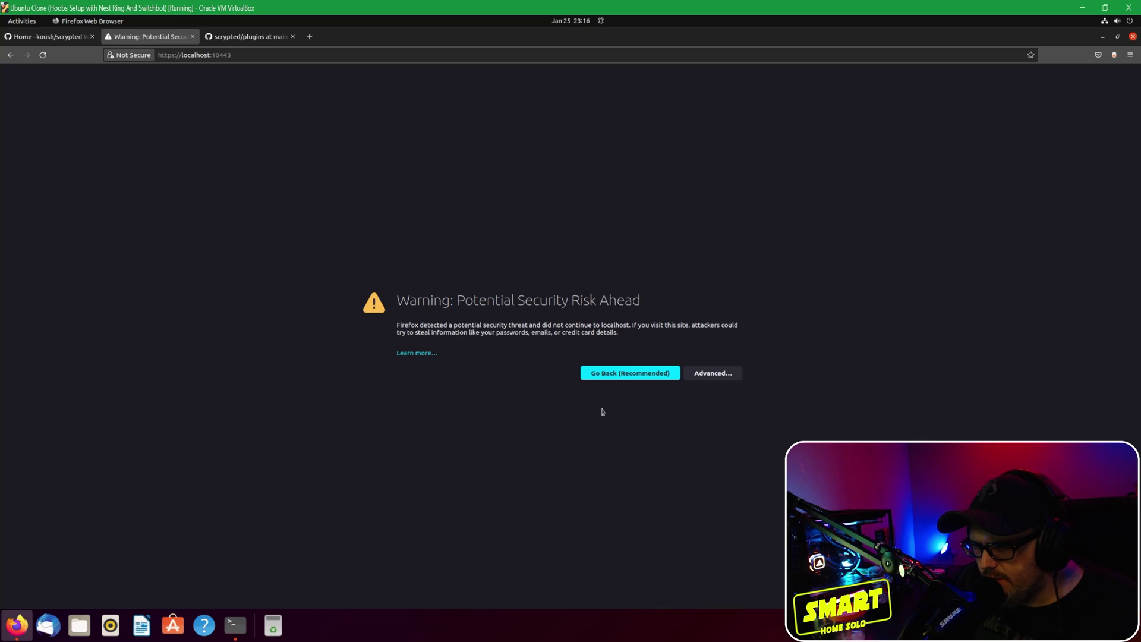
click(722, 378)
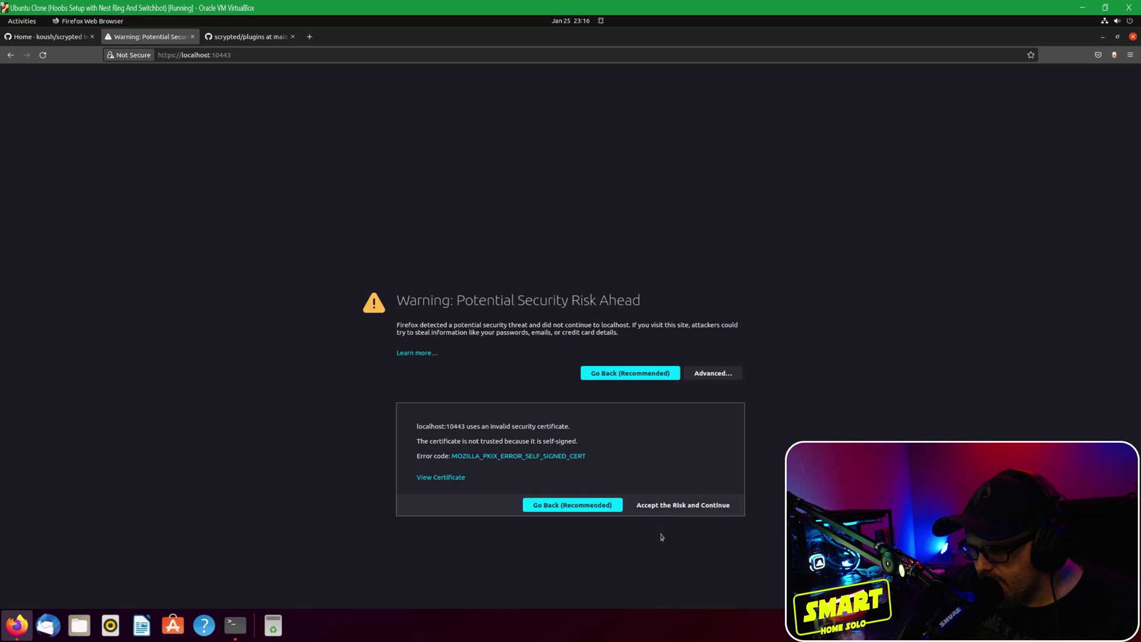
click(666, 509)
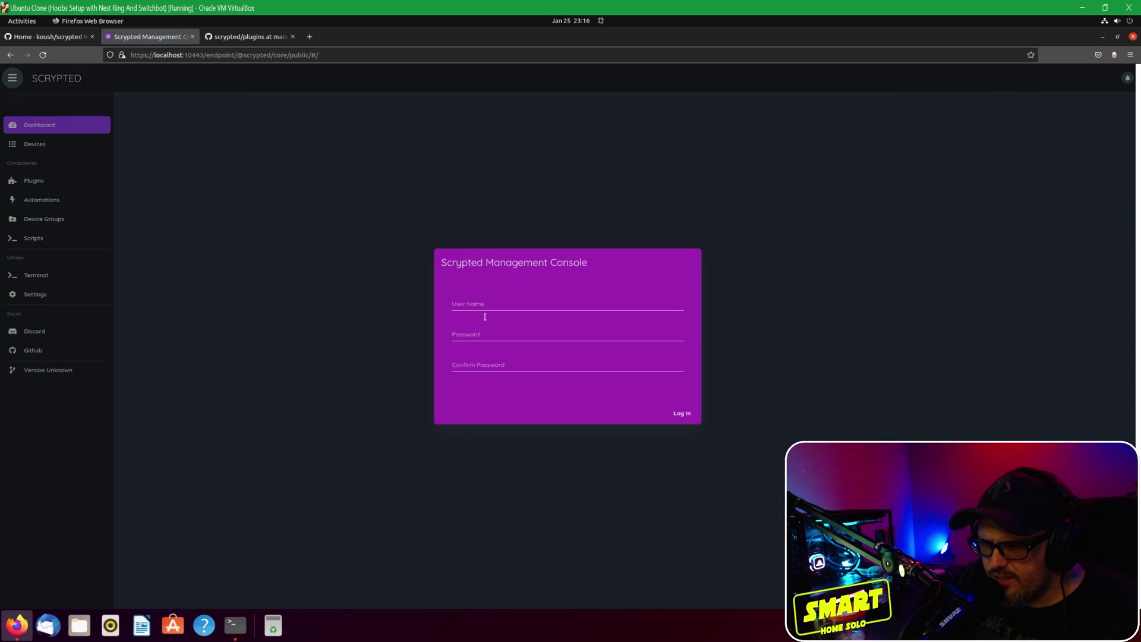
click(490, 308)
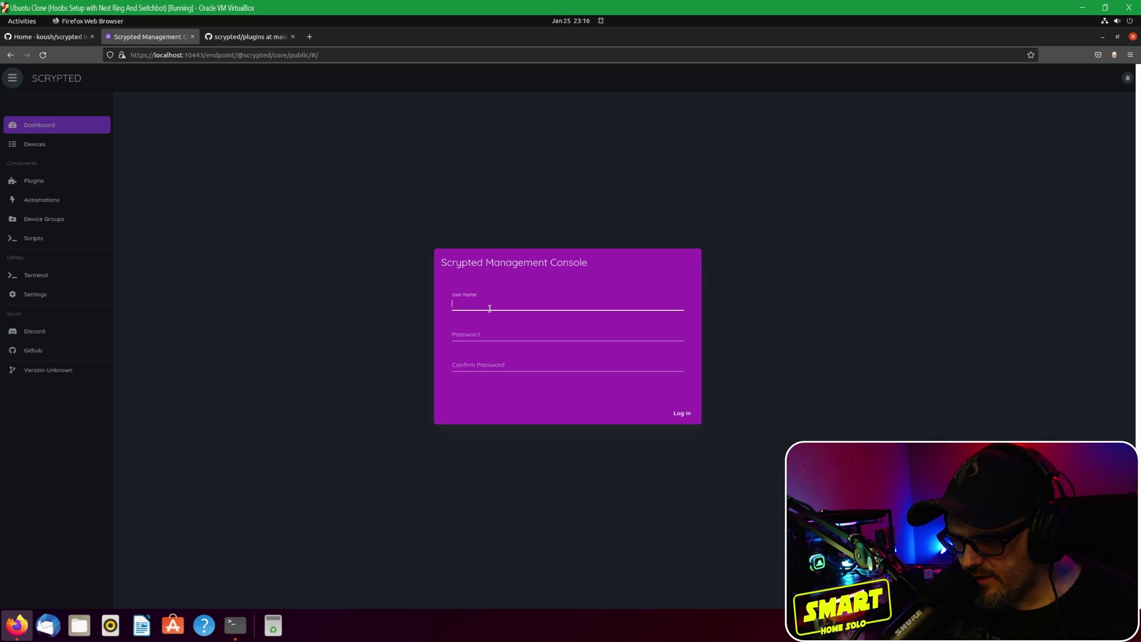
- Create the console login with a user name and password, then view the Devices list
key(Tab)
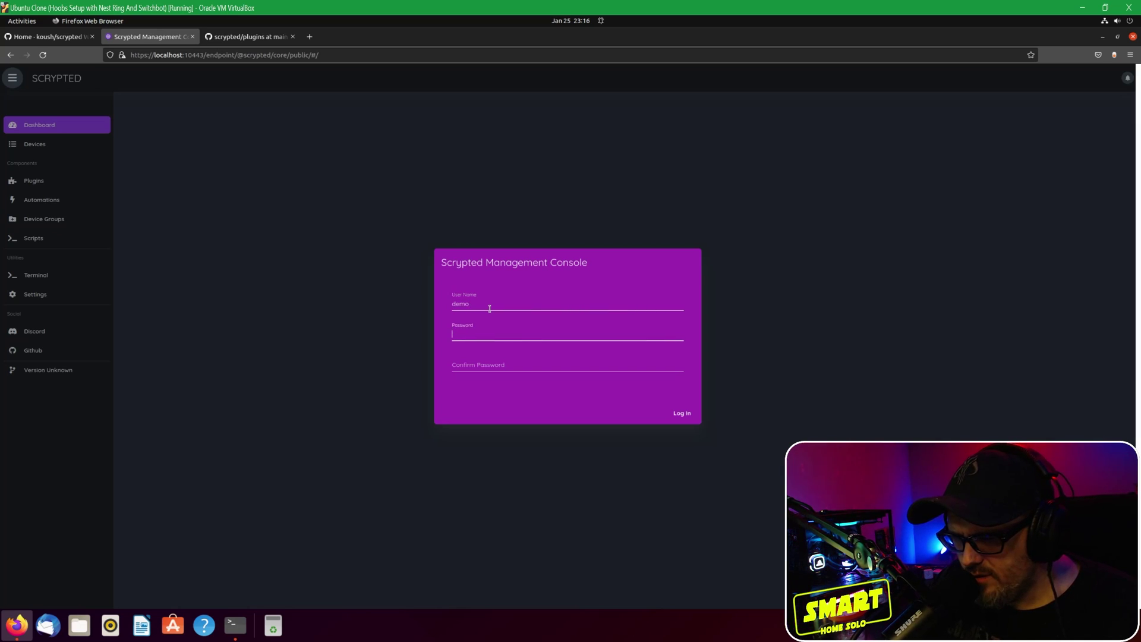
text(d)
key(Return)
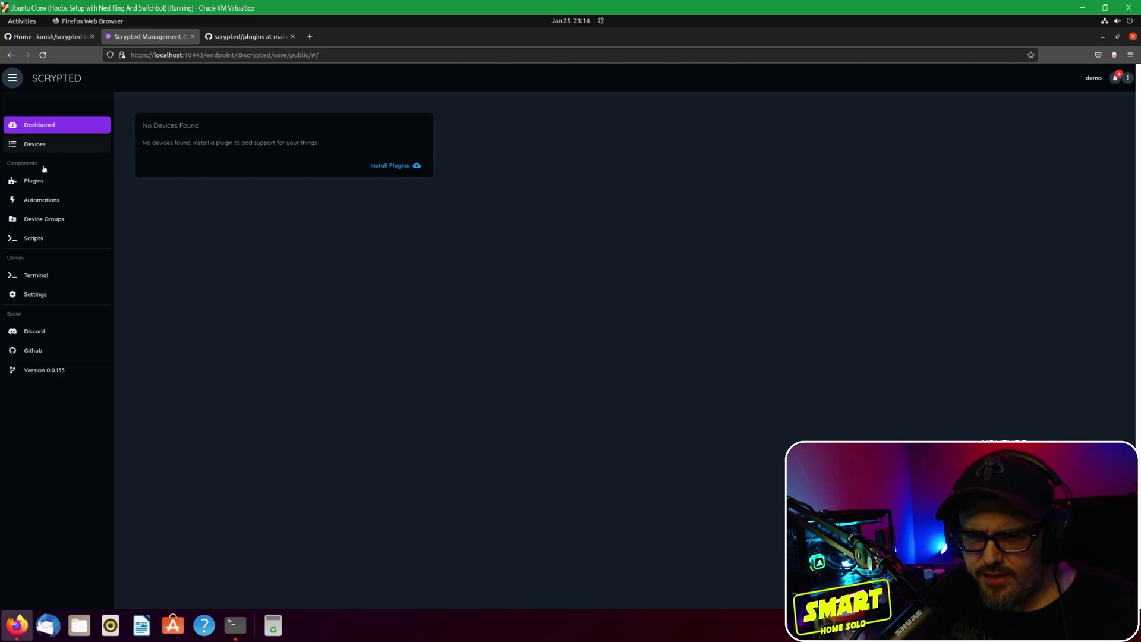
click(37, 148)
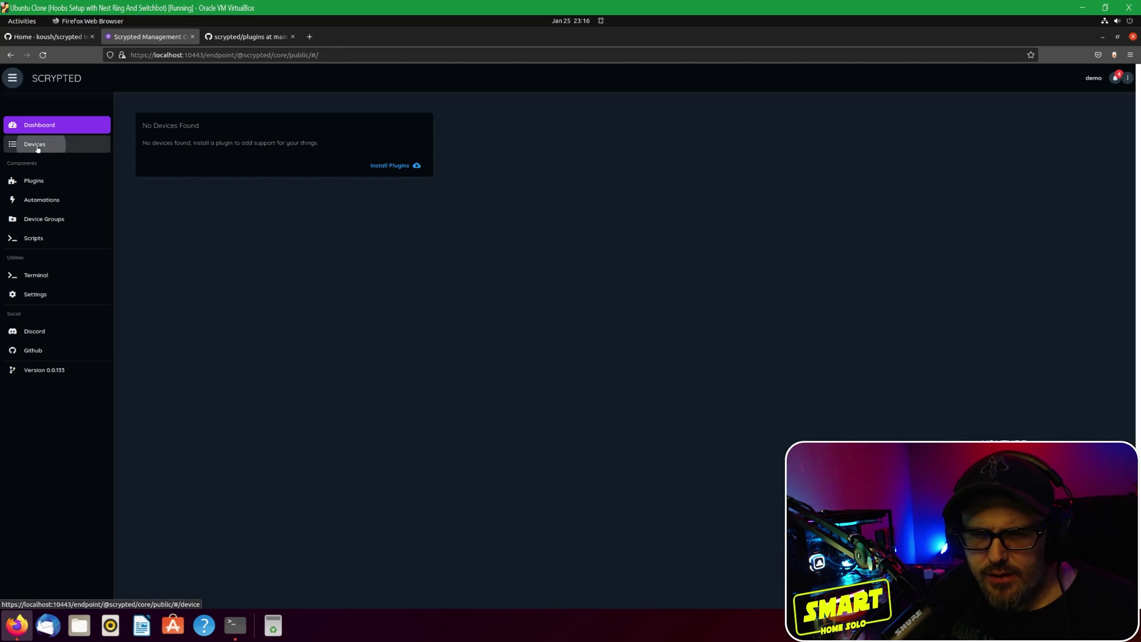
- Open the Install Plugin catalogue under Plugins and search it for 'homekit'
click(44, 185)
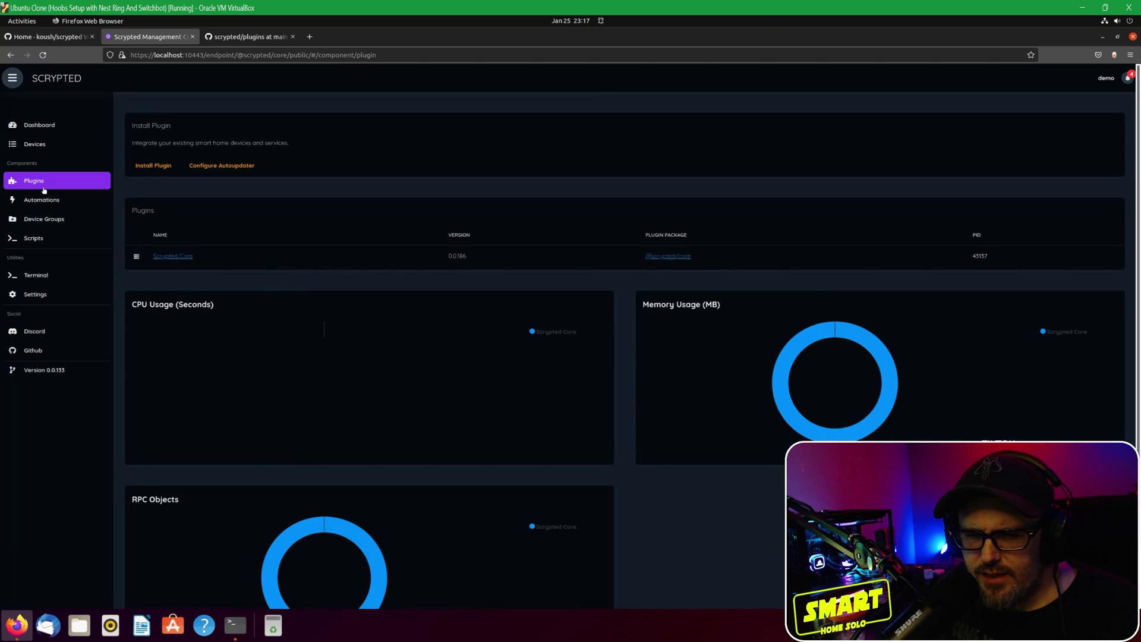
click(153, 166)
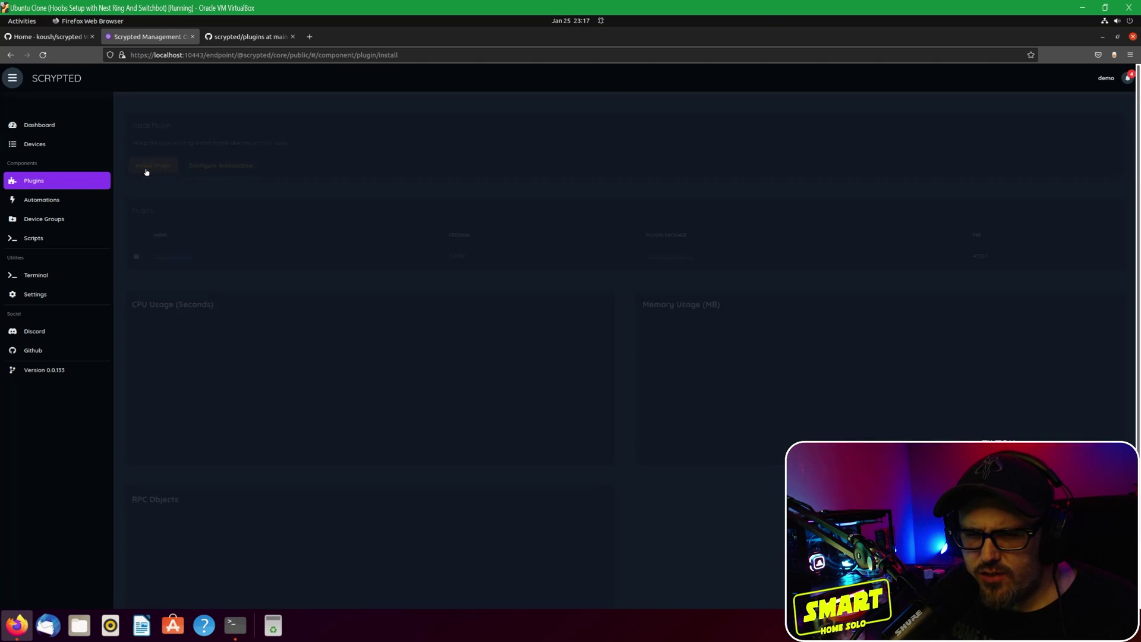
click(208, 175)
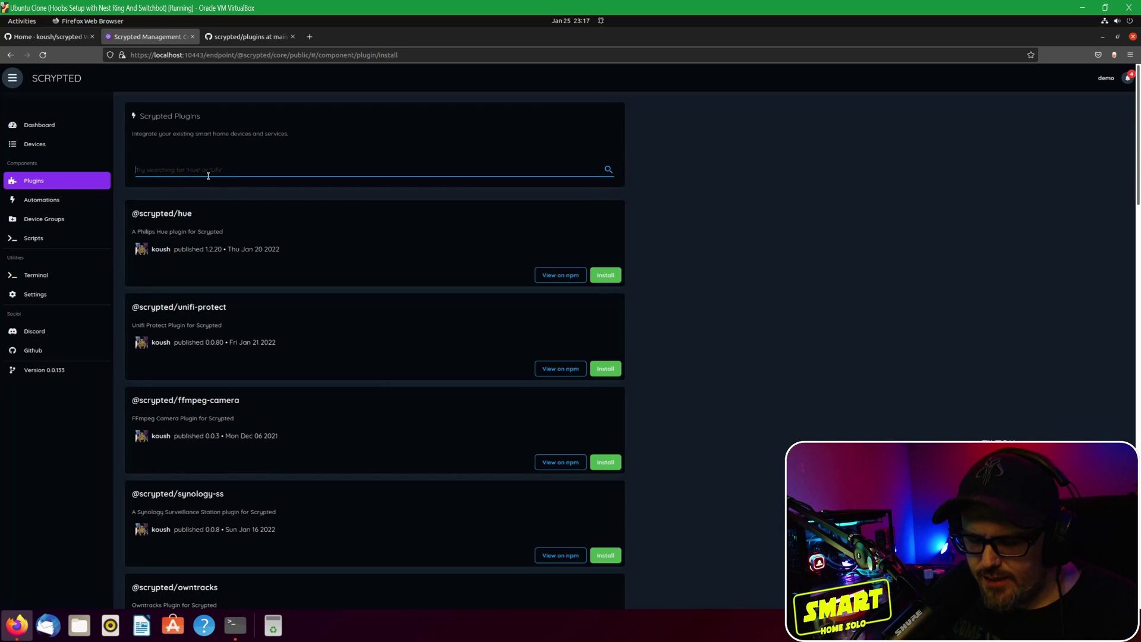
text(ho)
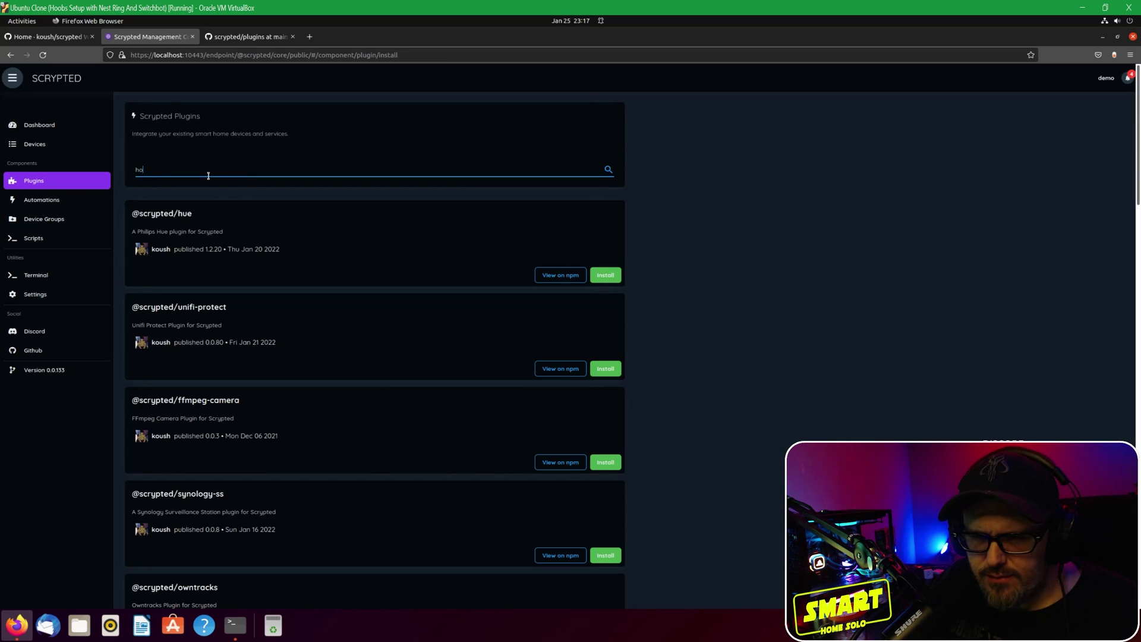
text(kmemekit)
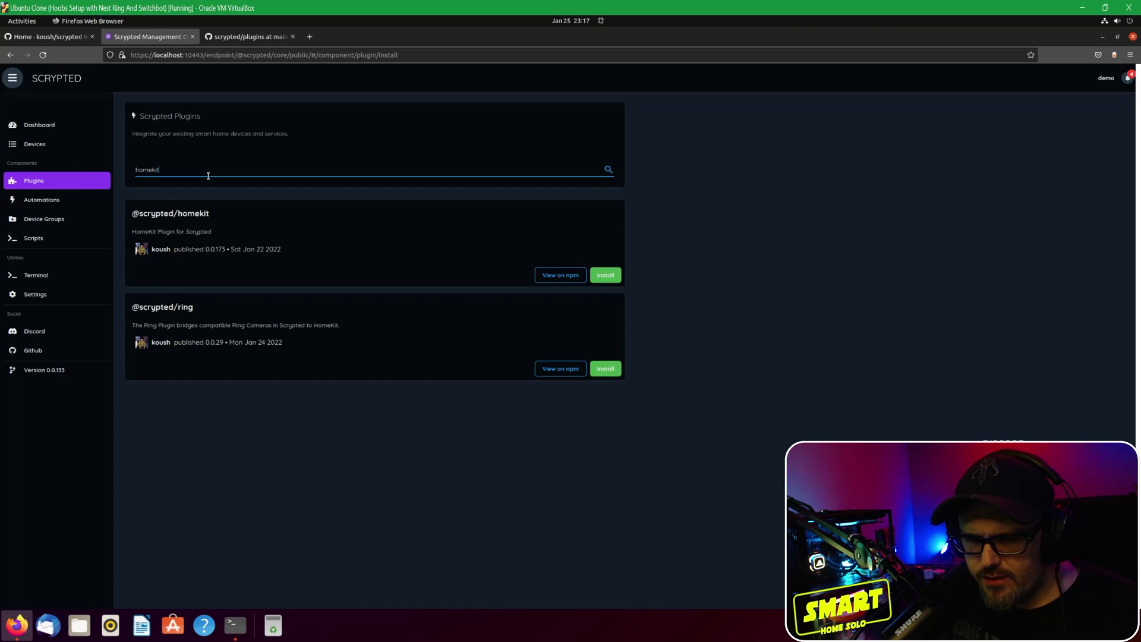
click(603, 274)
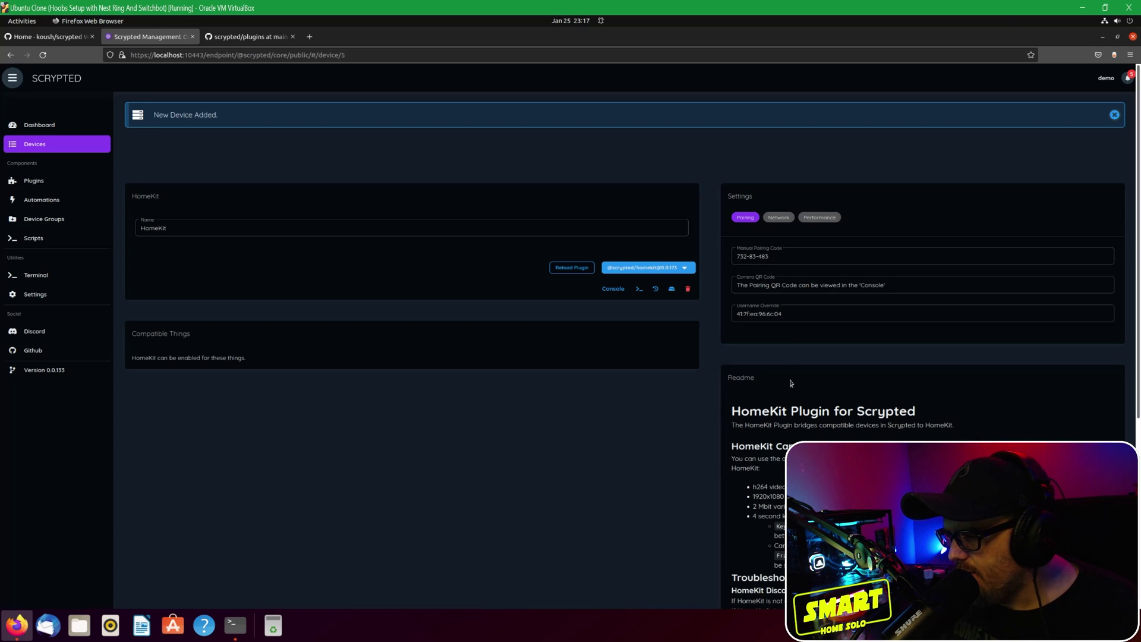
scroll(790, 416, down, 3)
scroll(791, 427, down, 3)
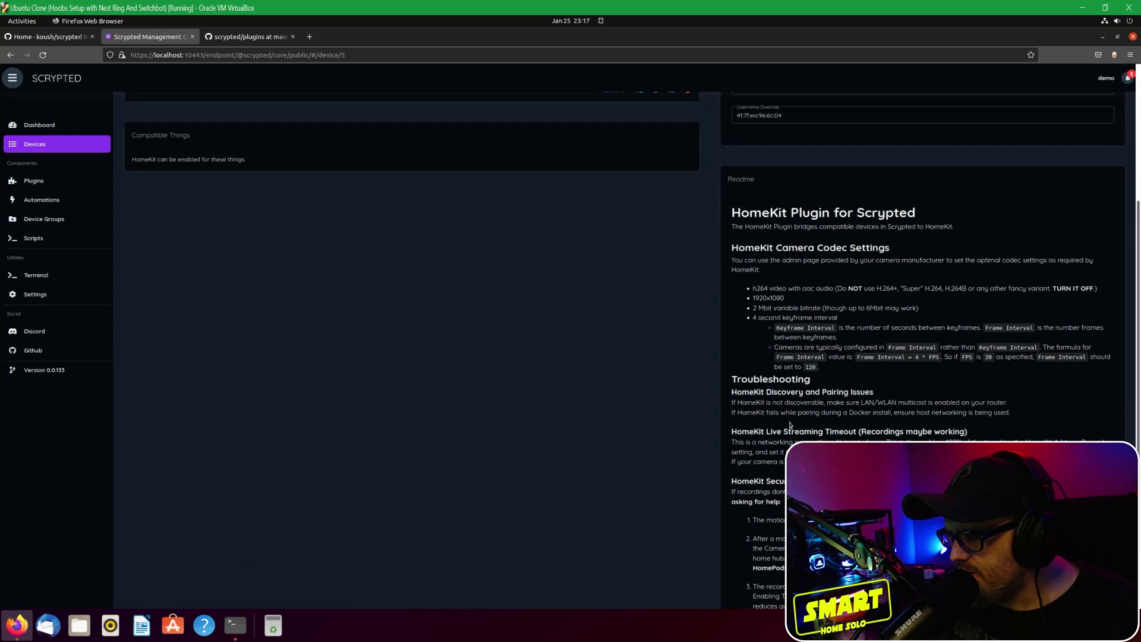
scroll(789, 419, up, 3)
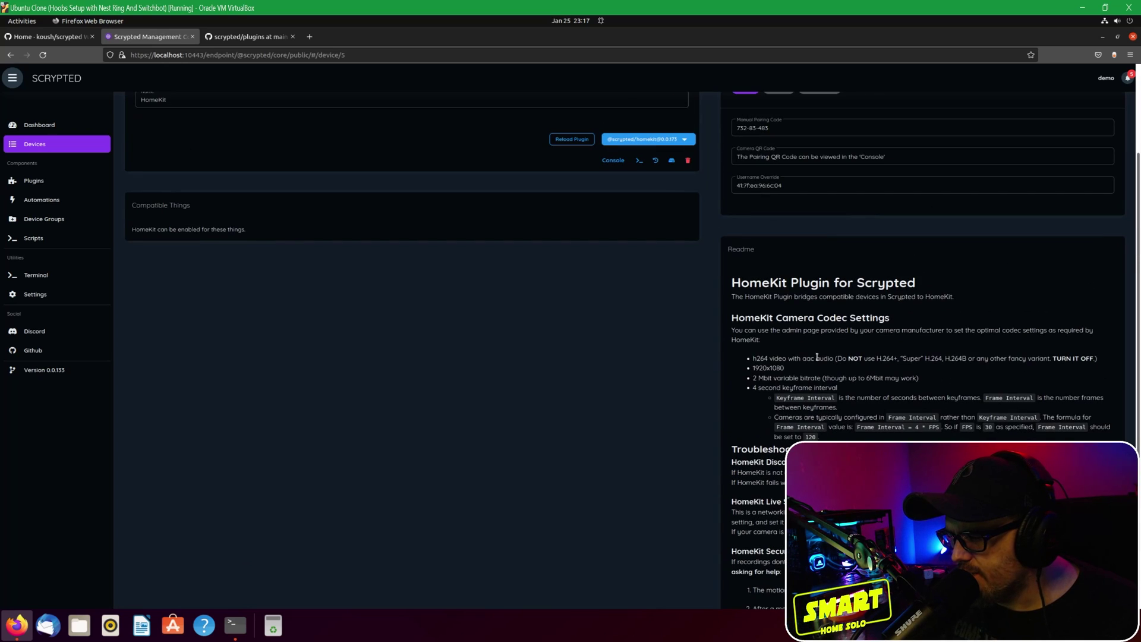
scroll(817, 358, down, 3)
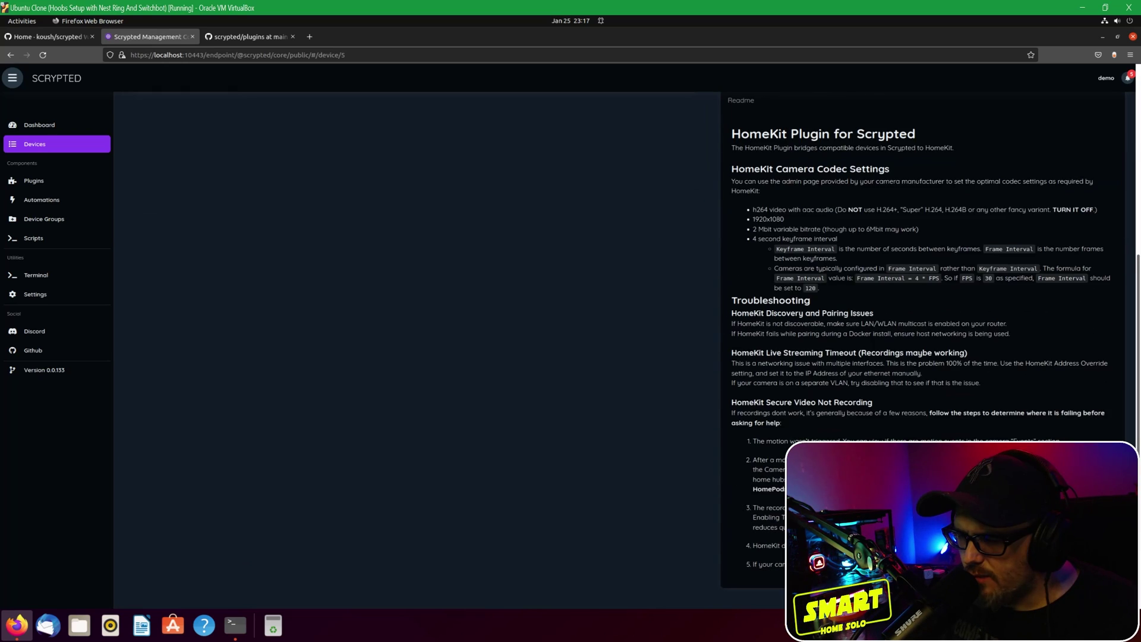
scroll(817, 357, up, 3)
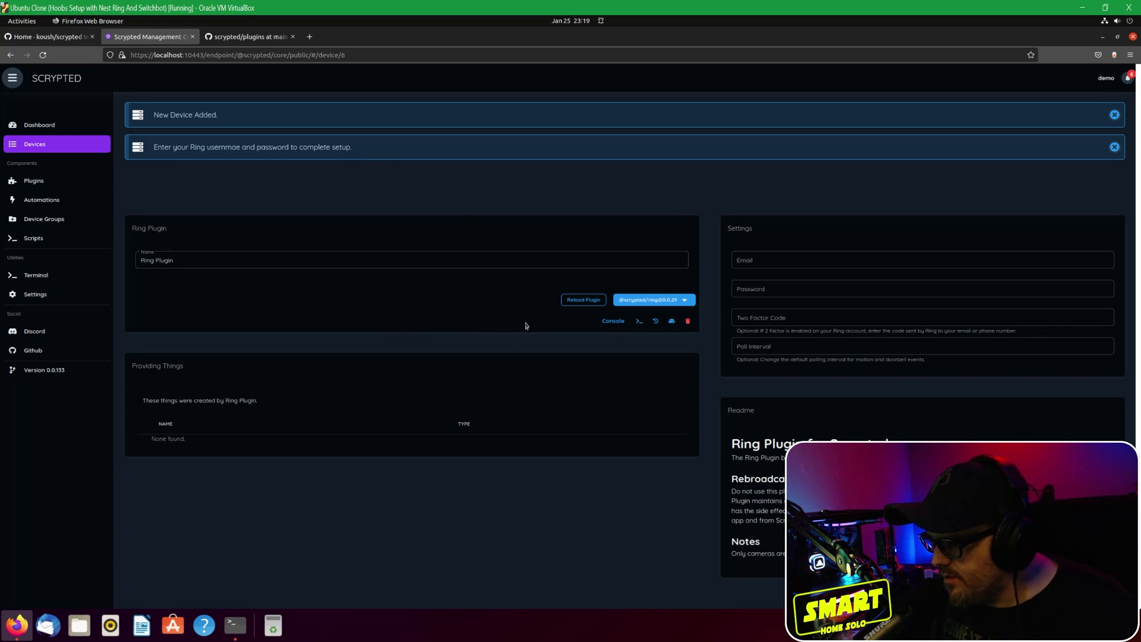
- Enter the Ring account email, password, two-factor code and poll interval in the Ring Plugin settings
click(740, 260)
click(762, 290)
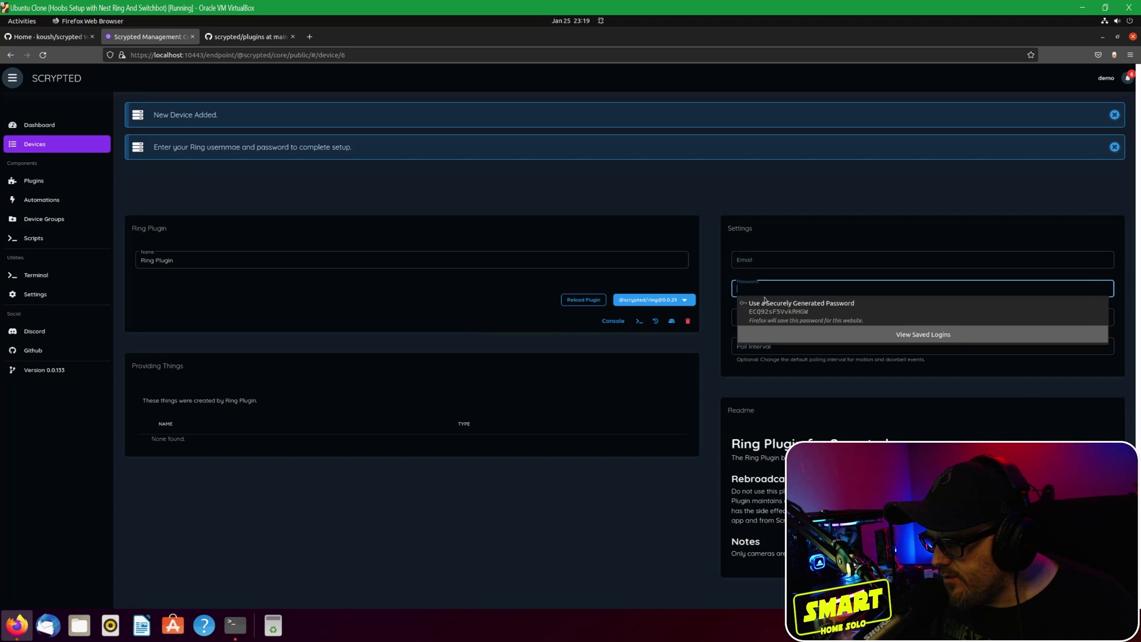
click(762, 288)
click(772, 317)
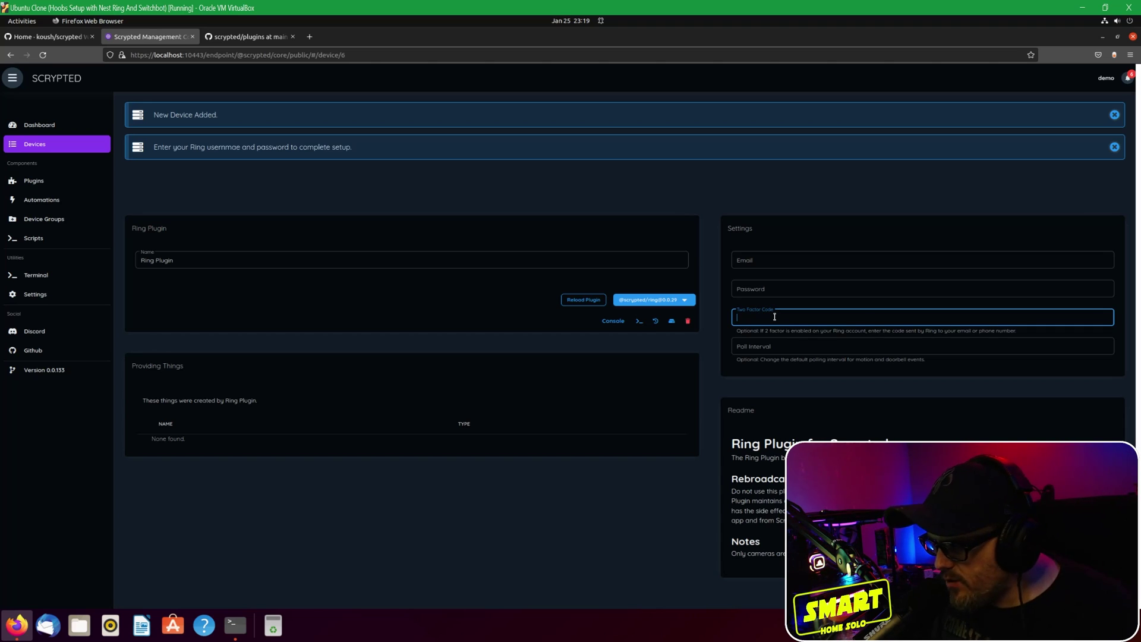
click(780, 351)
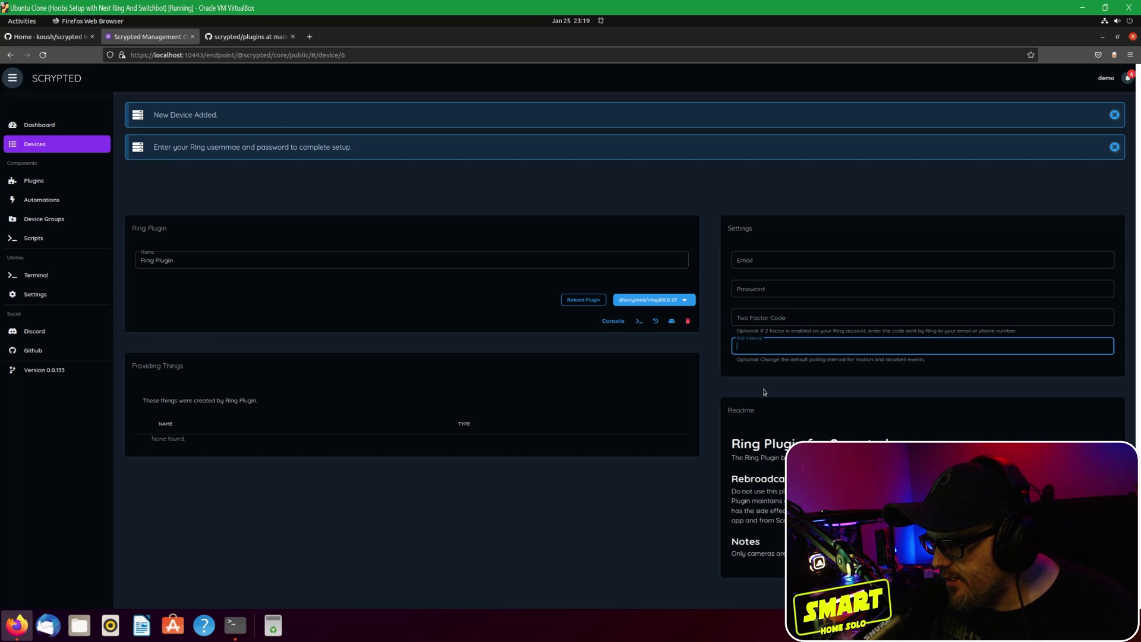
click(760, 374)
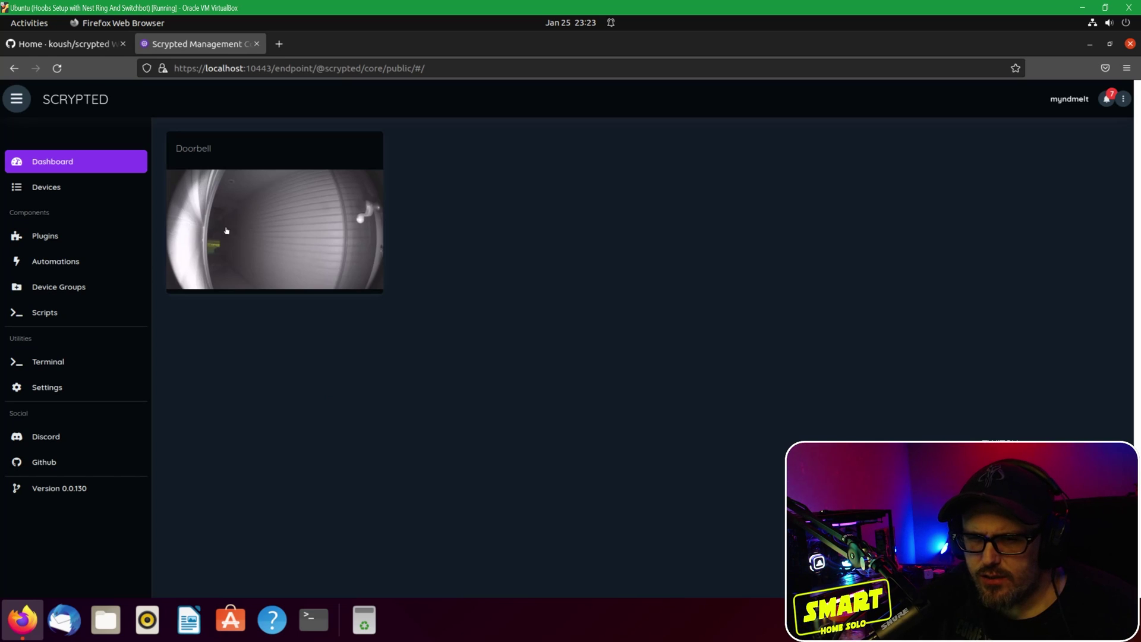
- Look over the HomeKit, Ring Plugin and Scrypted Core entries in Plugins, then return to Devices
click(86, 237)
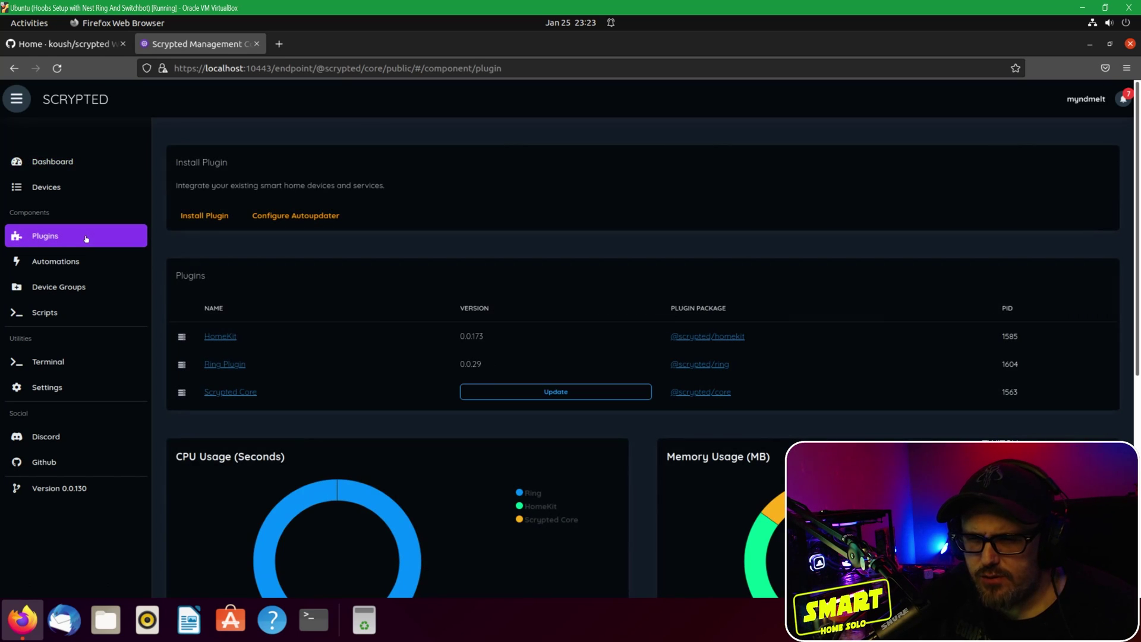
scroll(494, 303, down, 3)
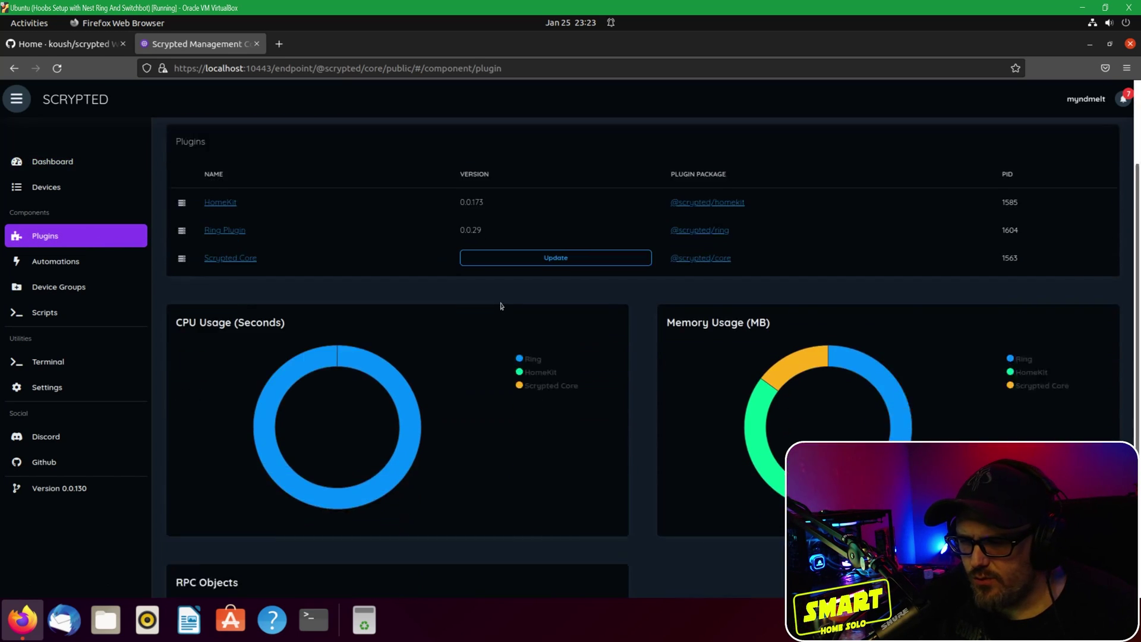
scroll(501, 306, down, 2)
scroll(505, 311, up, 2)
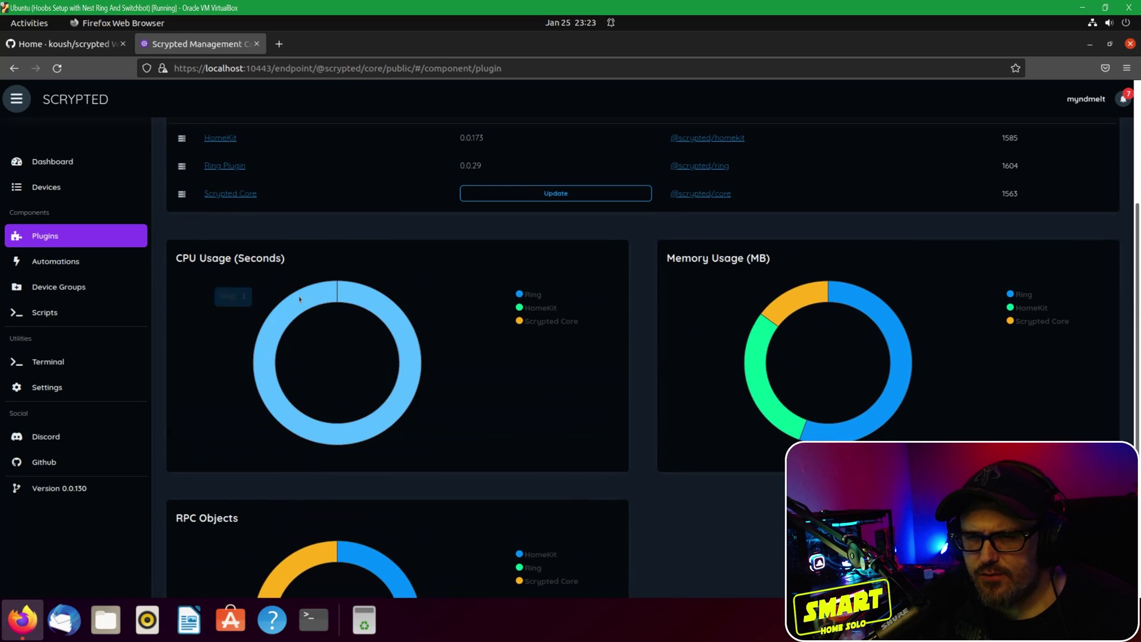
scroll(258, 266, up, 2)
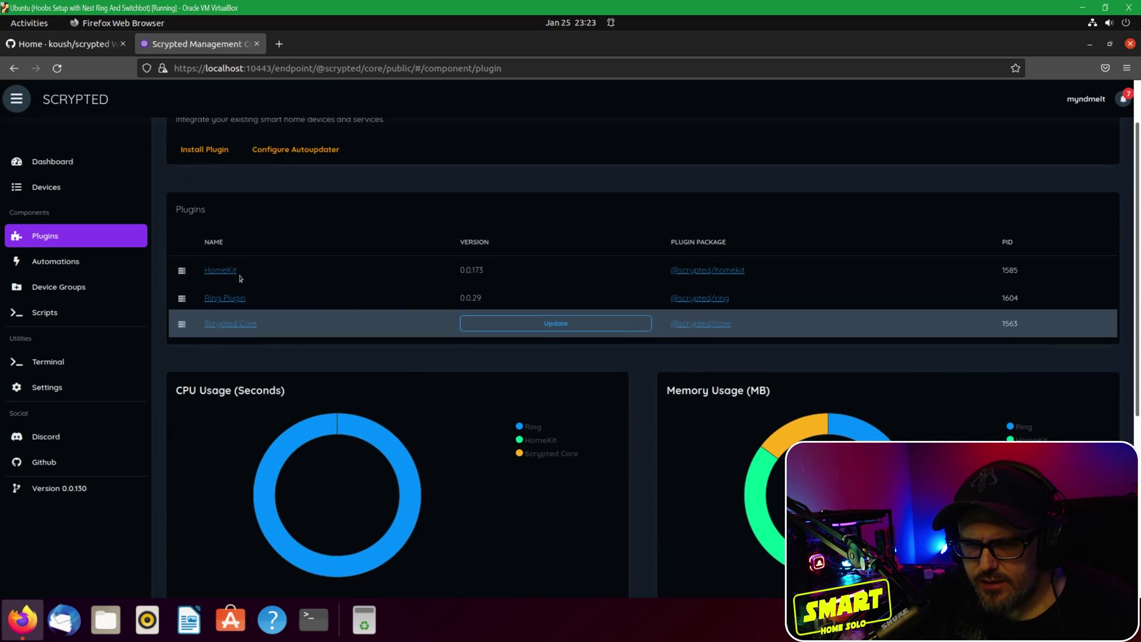
drag(240, 269, 168, 276)
click(219, 308)
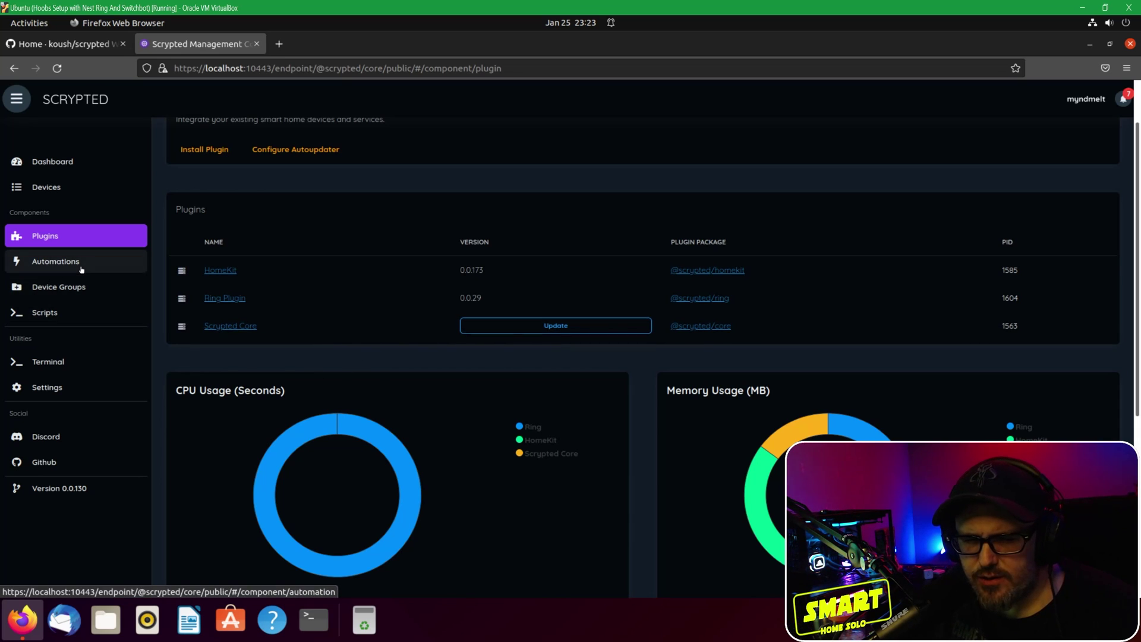
key(alt+Left)
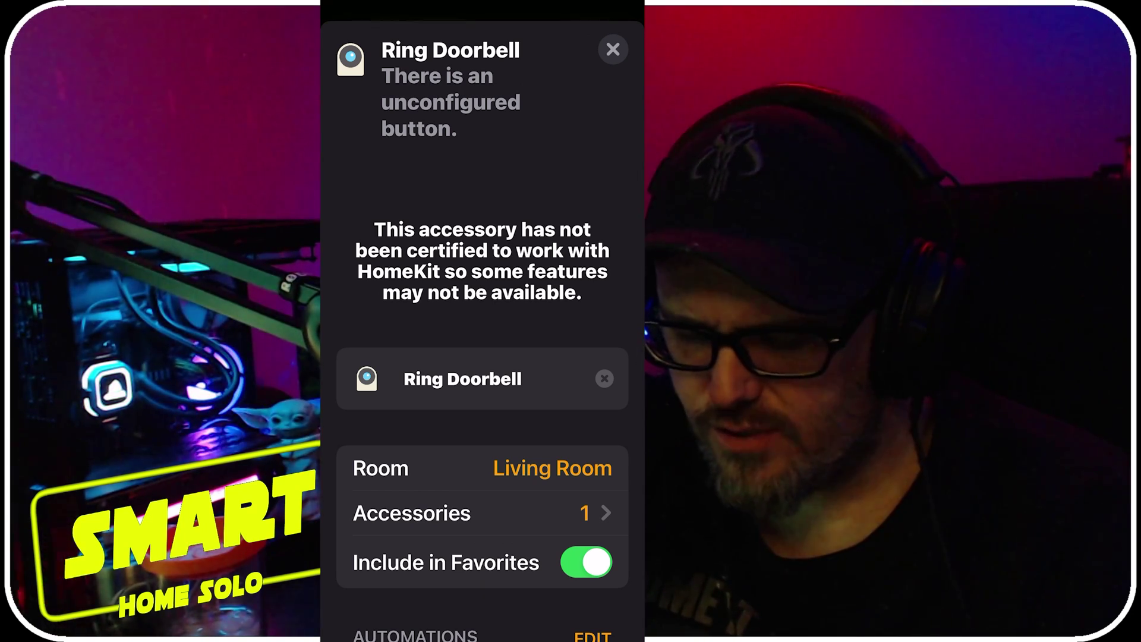
scroll(483, 380, down, 3)
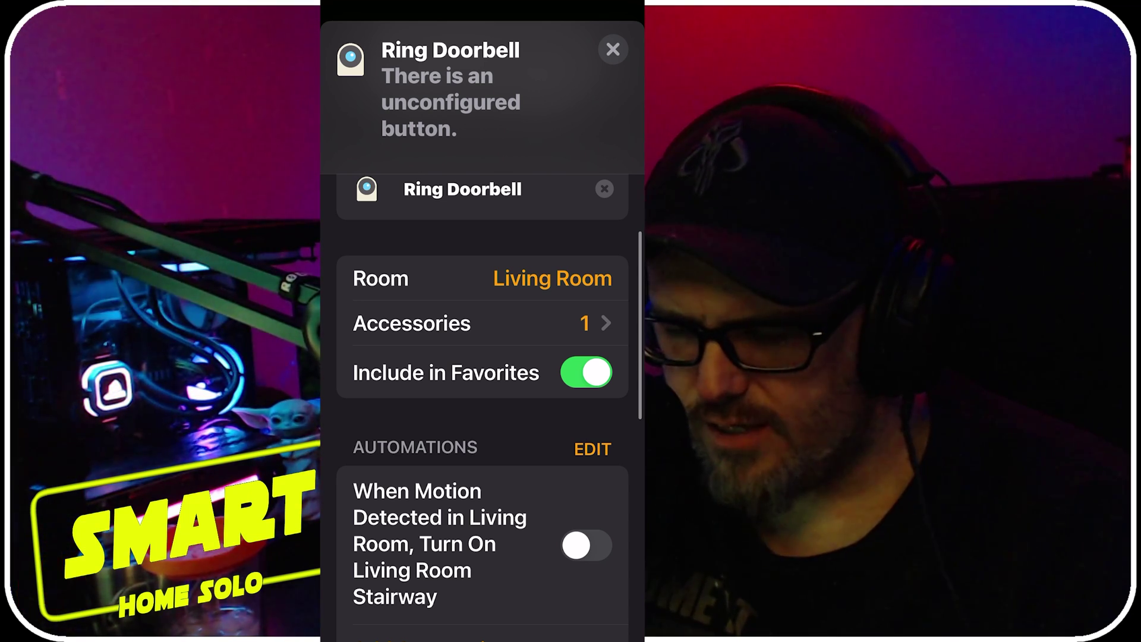
click(475, 323)
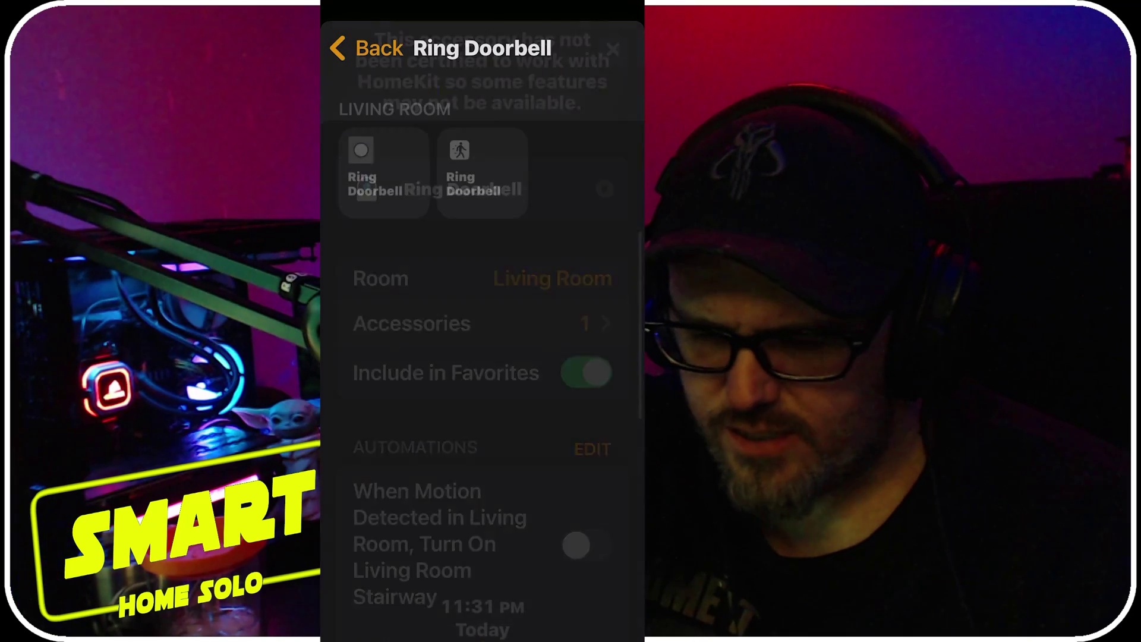
click(378, 48)
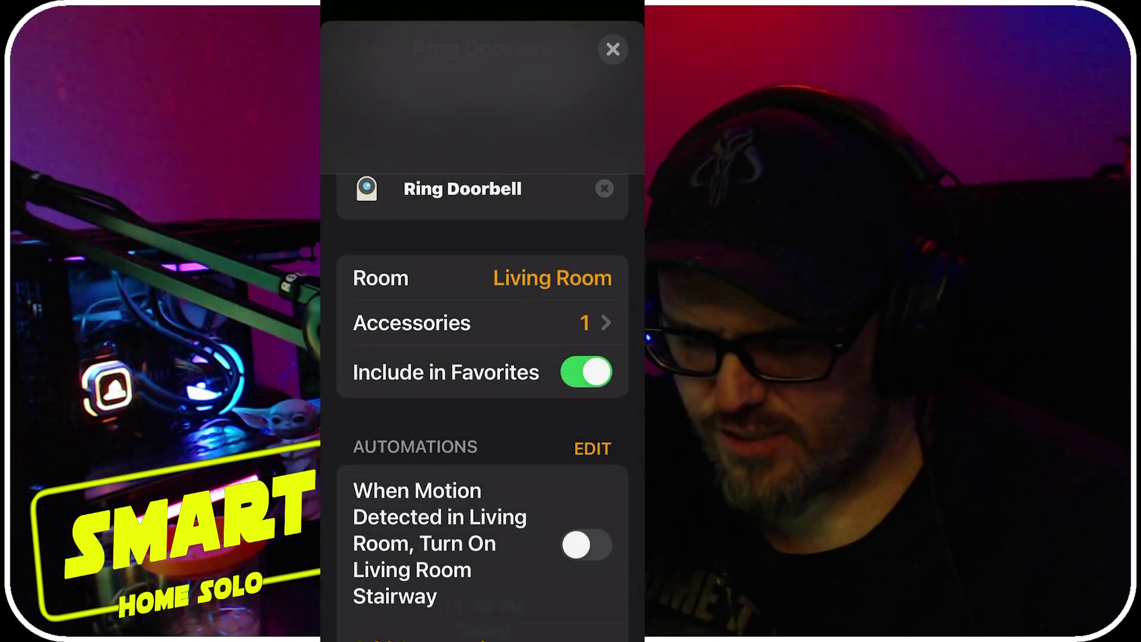
scroll(482, 357, down, 4)
scroll(481, 357, down, 2)
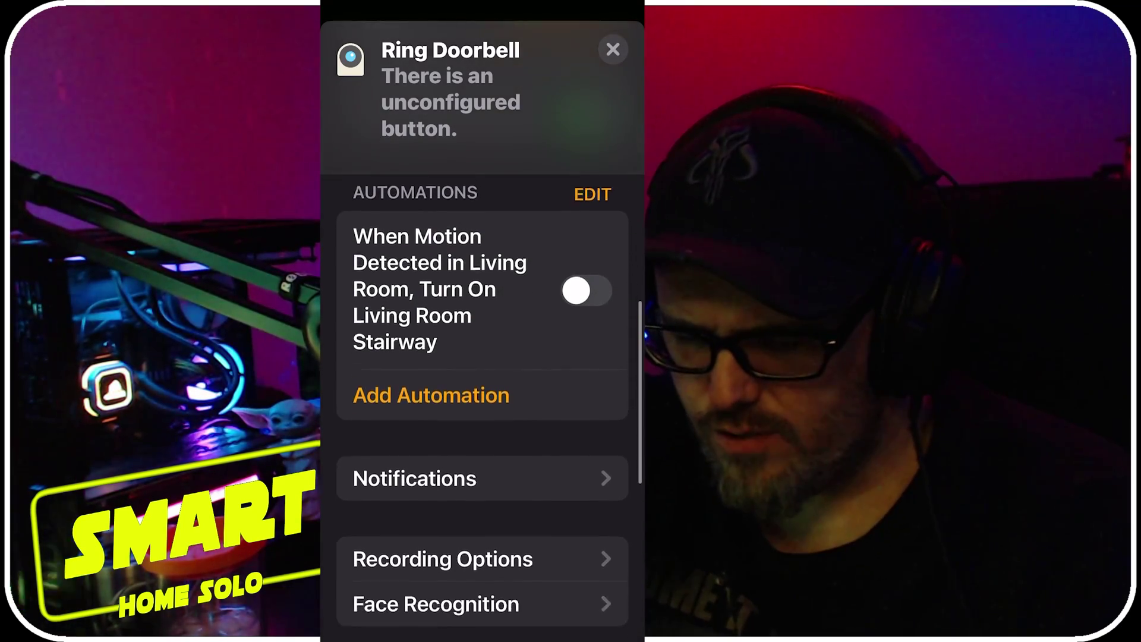
click(416, 415)
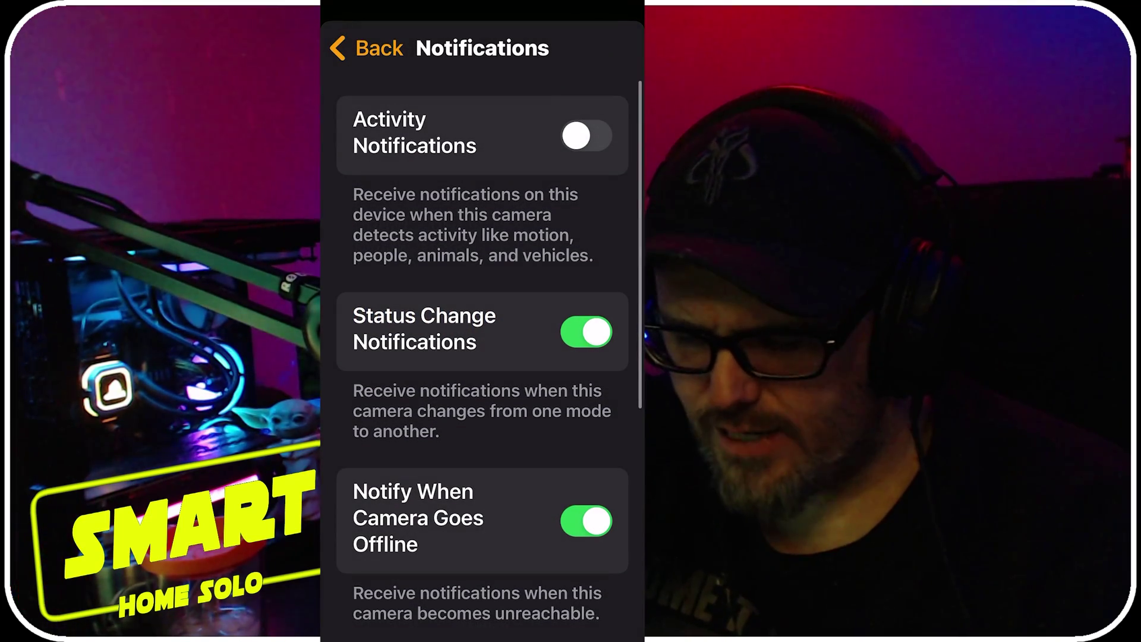
scroll(482, 357, down, 1)
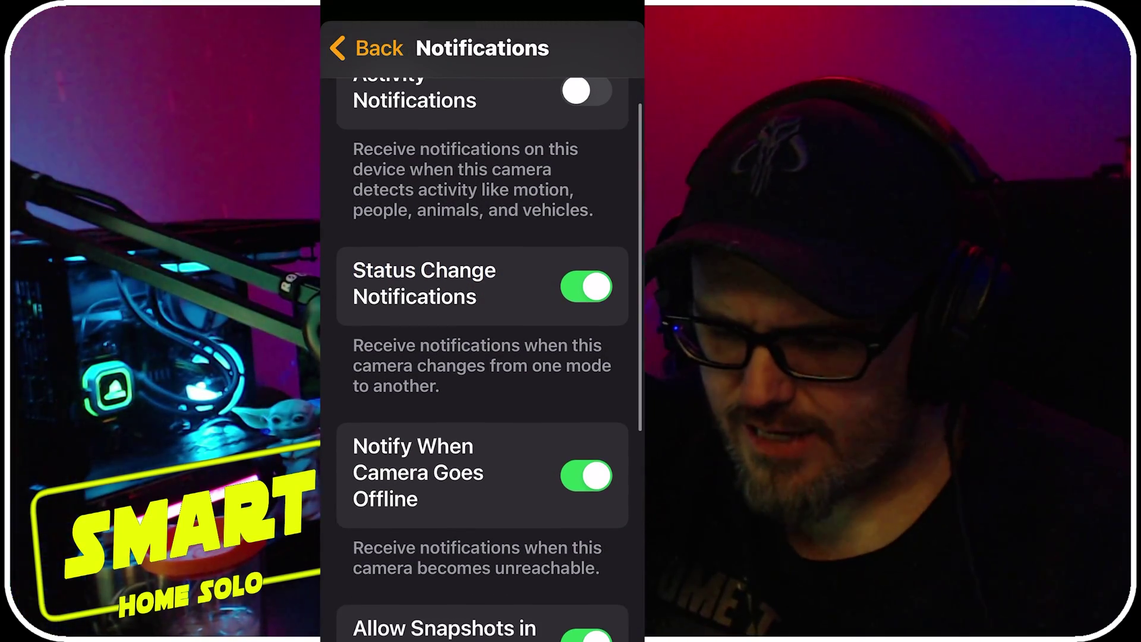
scroll(482, 357, down, 1)
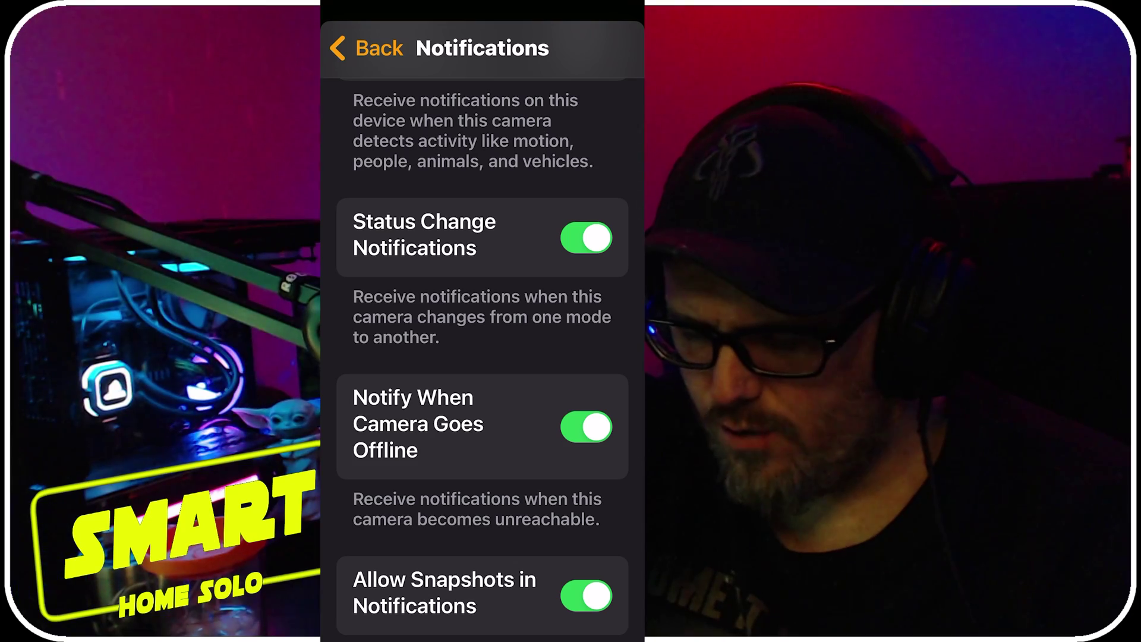
scroll(482, 356, down, 1)
scroll(482, 357, down, 4)
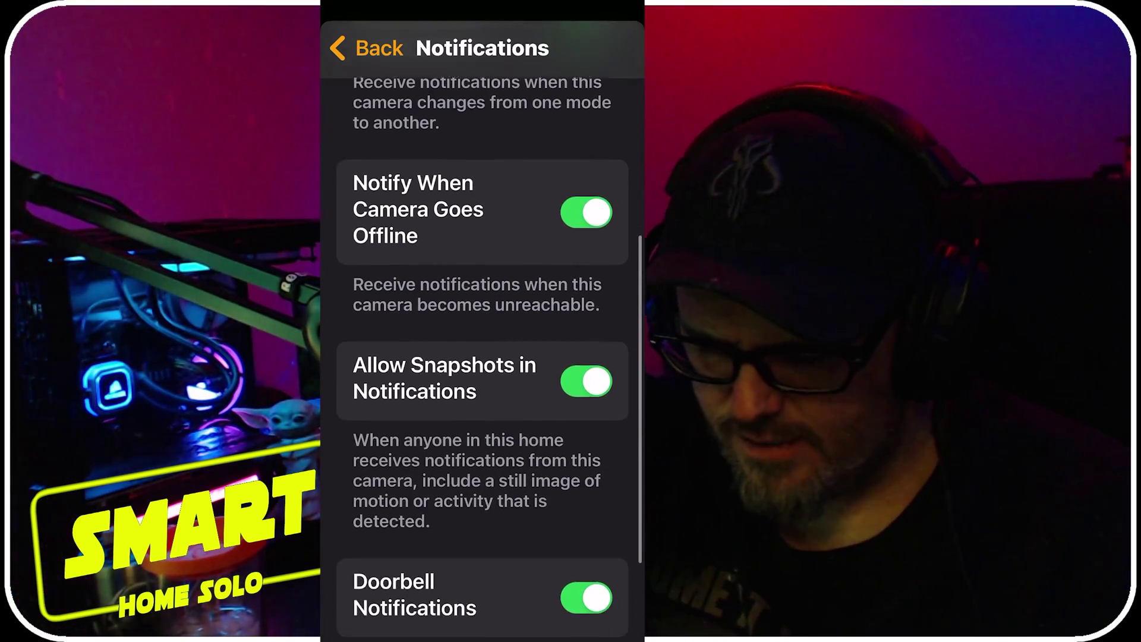
scroll(482, 356, down, 2)
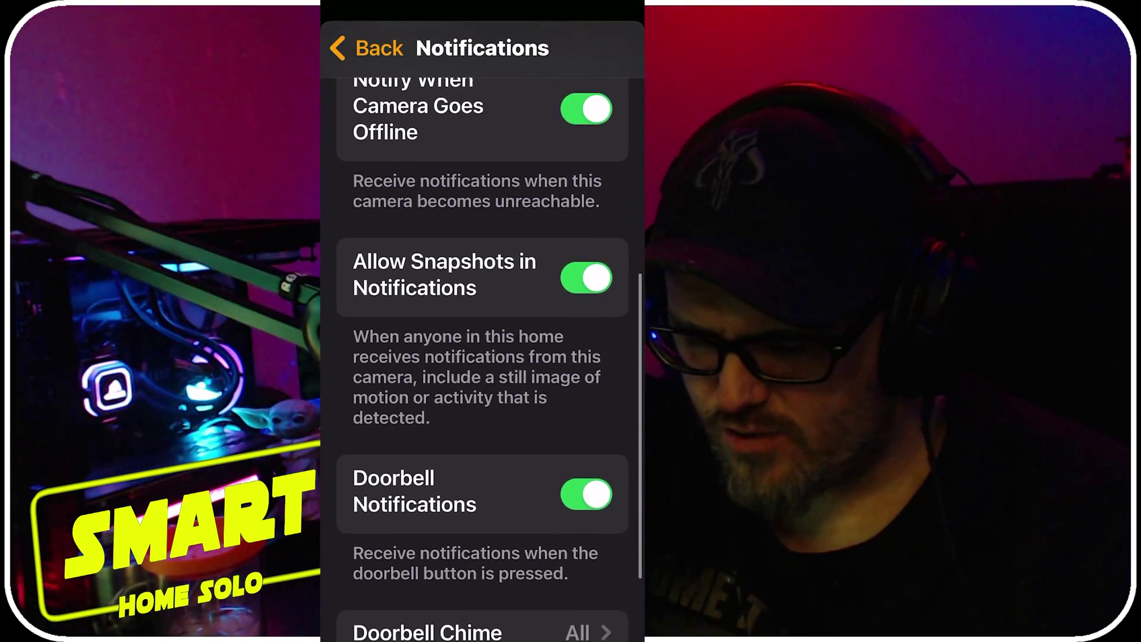
scroll(482, 356, down, 1)
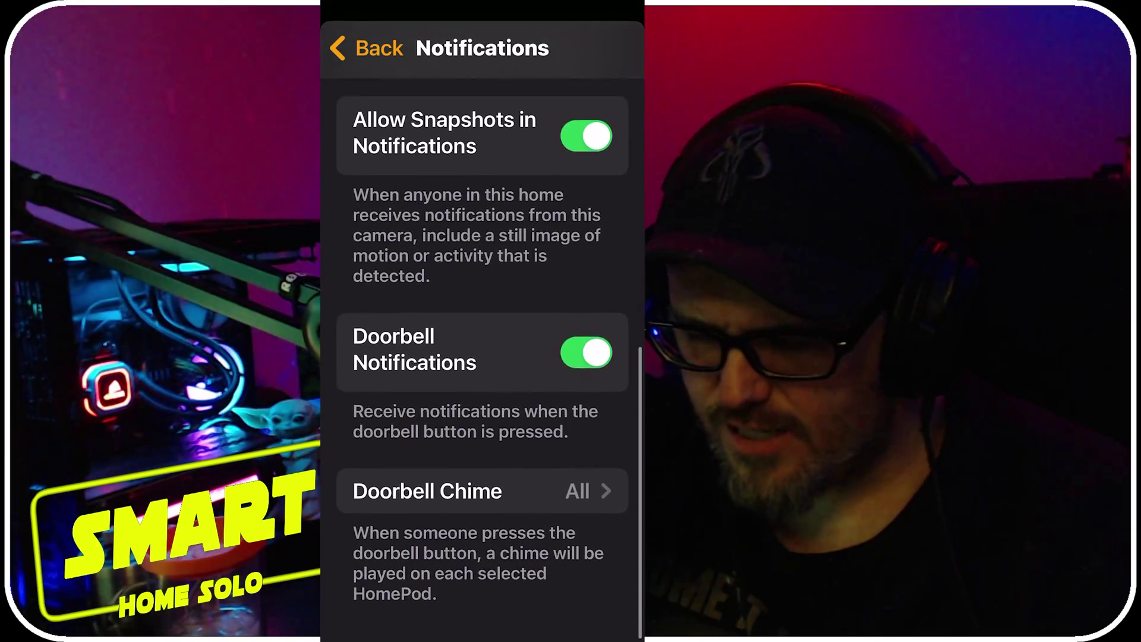
click(482, 504)
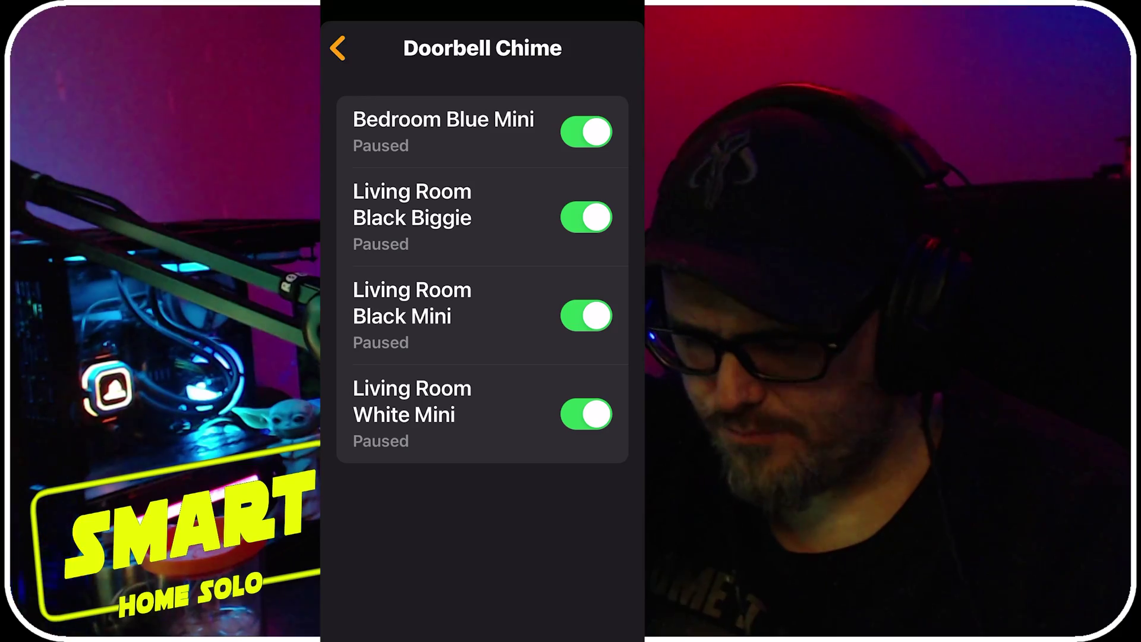
click(338, 47)
- Review the Ring Doorbell's Recording Options, including the When Away streaming choices
click(345, 47)
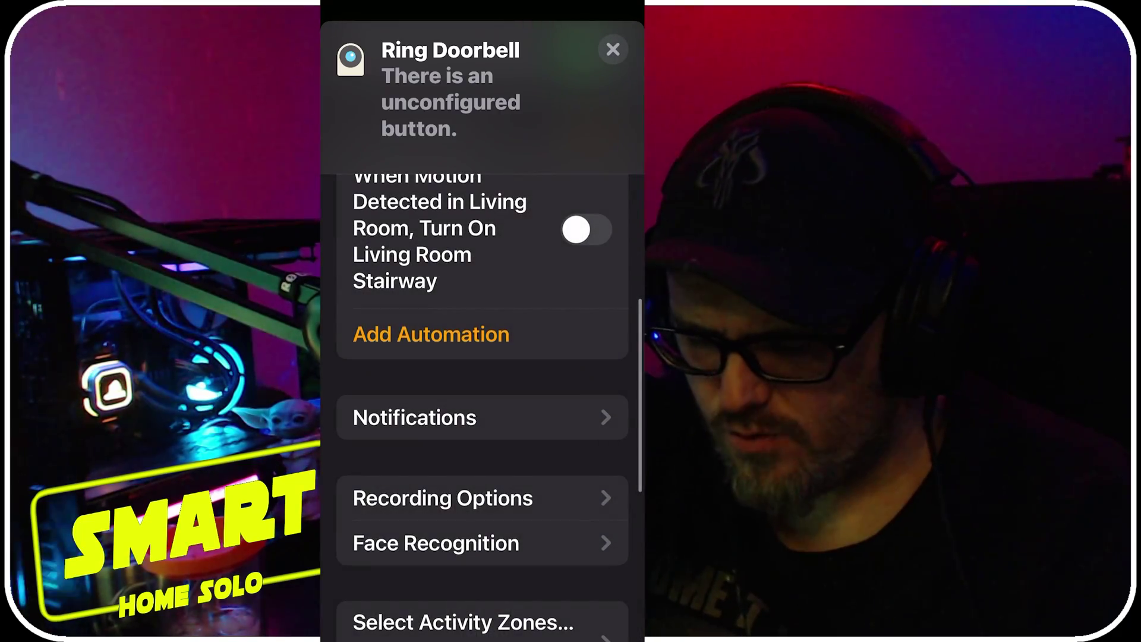
scroll(482, 356, down, 1)
click(443, 438)
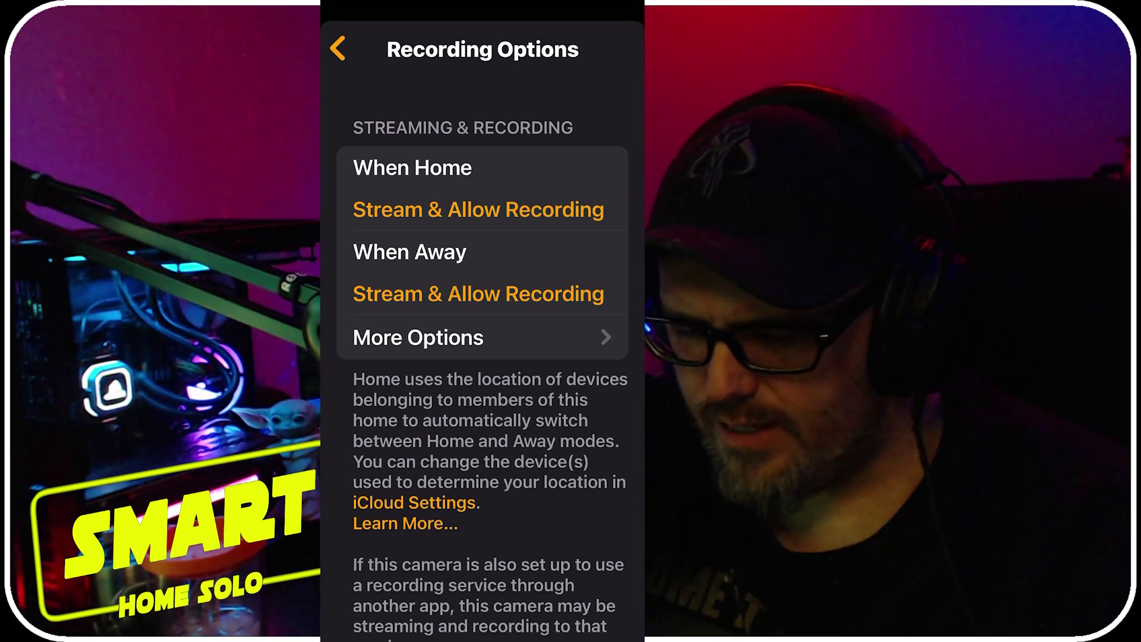
click(410, 274)
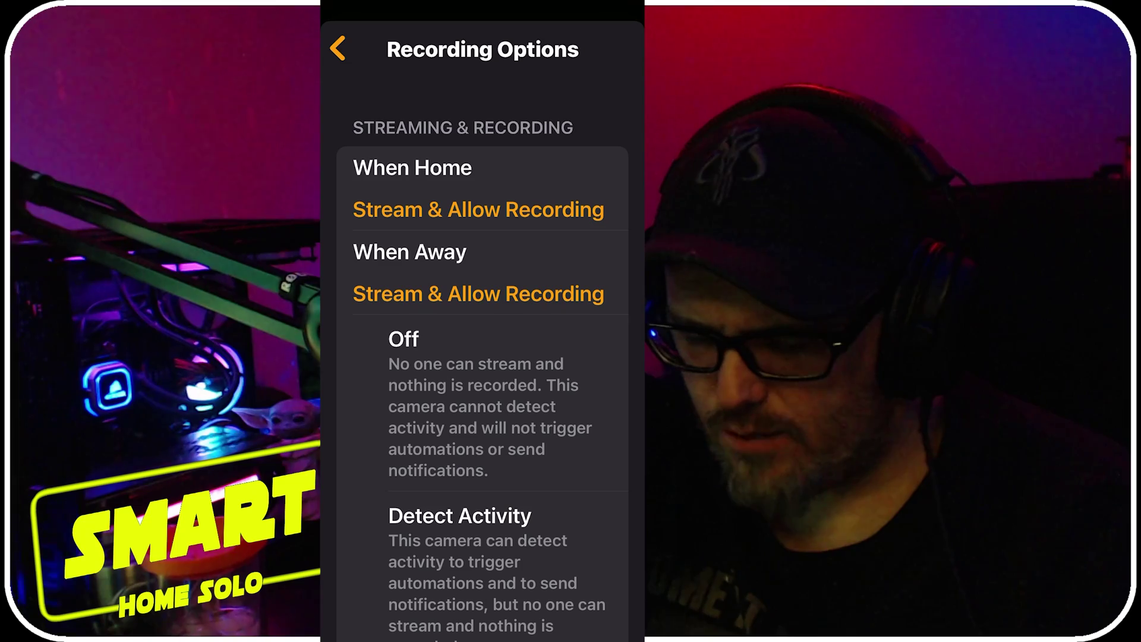
scroll(481, 357, down, 3)
scroll(482, 357, up, 2)
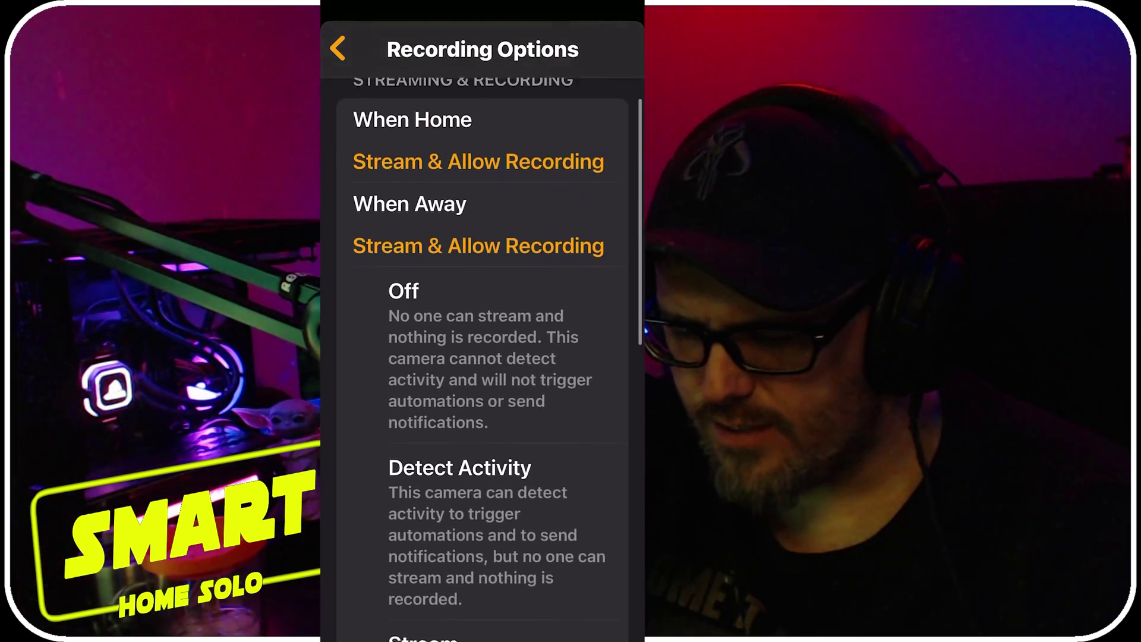
scroll(482, 356, down, 4)
scroll(482, 356, down, 5)
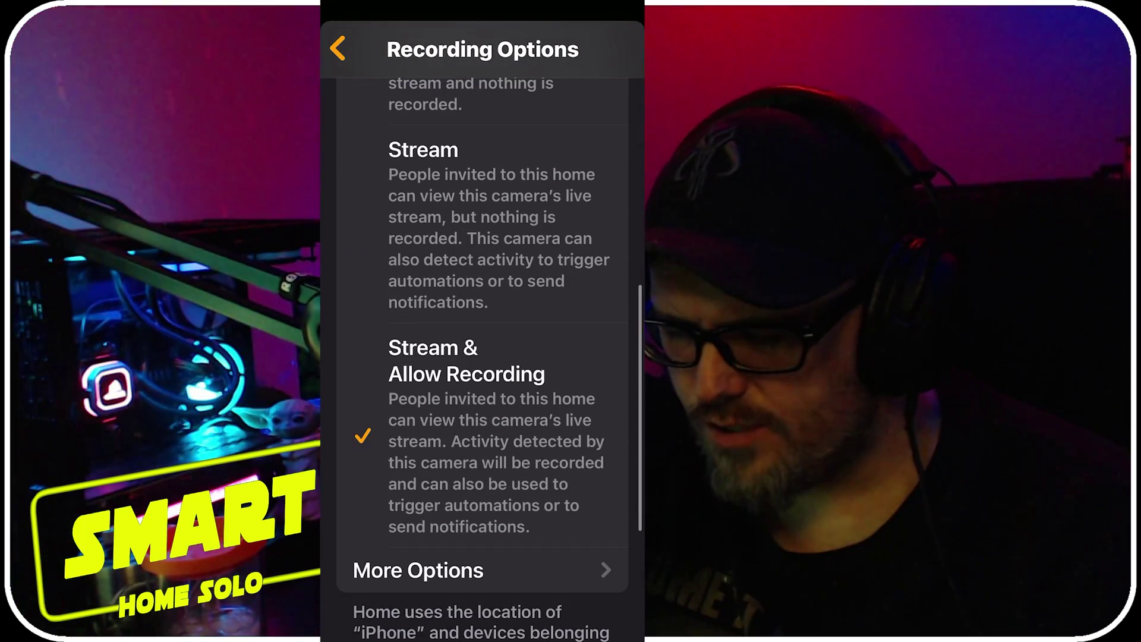
scroll(481, 357, up, 1)
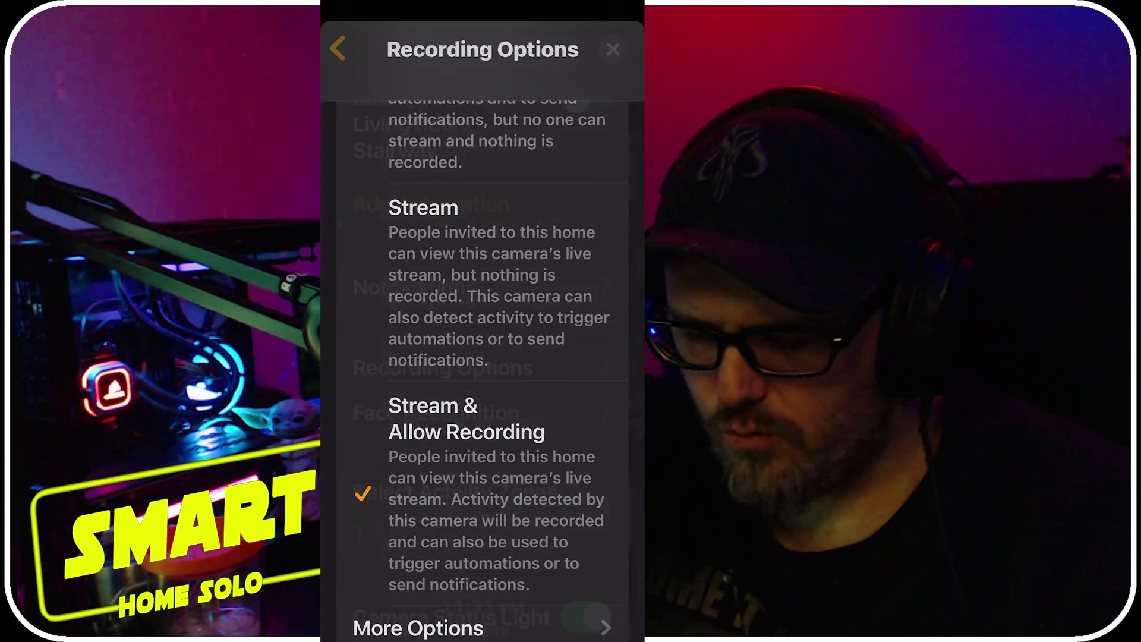
click(337, 49)
- Check Face Recognition and Activity Zones without changes, then view the Scrypted bridge's details
scroll(481, 357, down, 2)
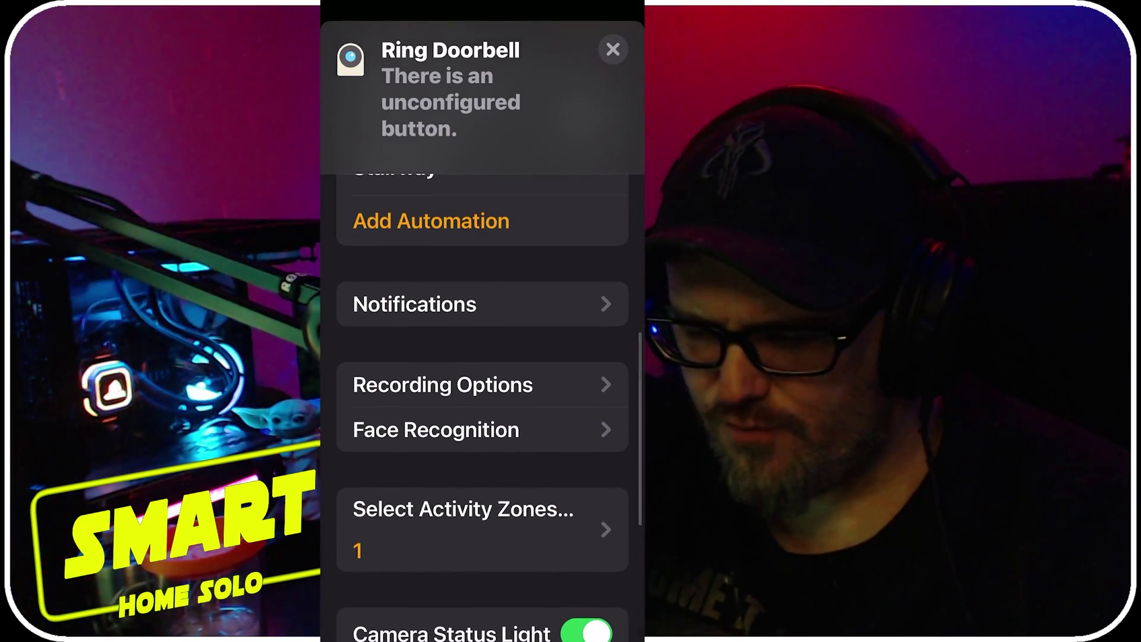
click(436, 428)
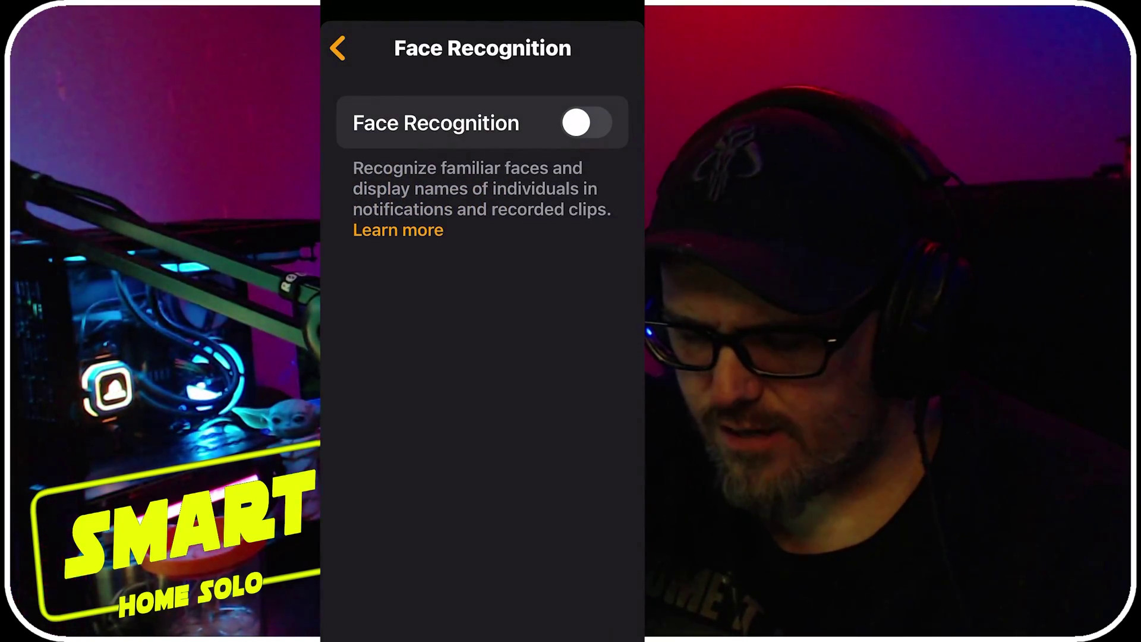
click(337, 49)
scroll(481, 356, down, 3)
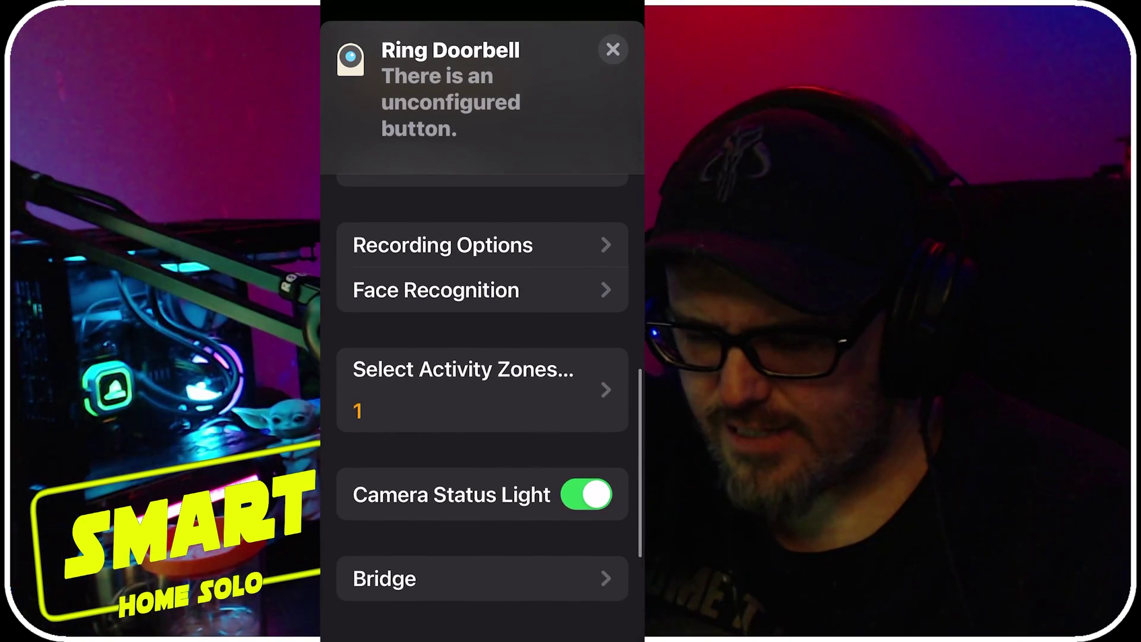
click(464, 390)
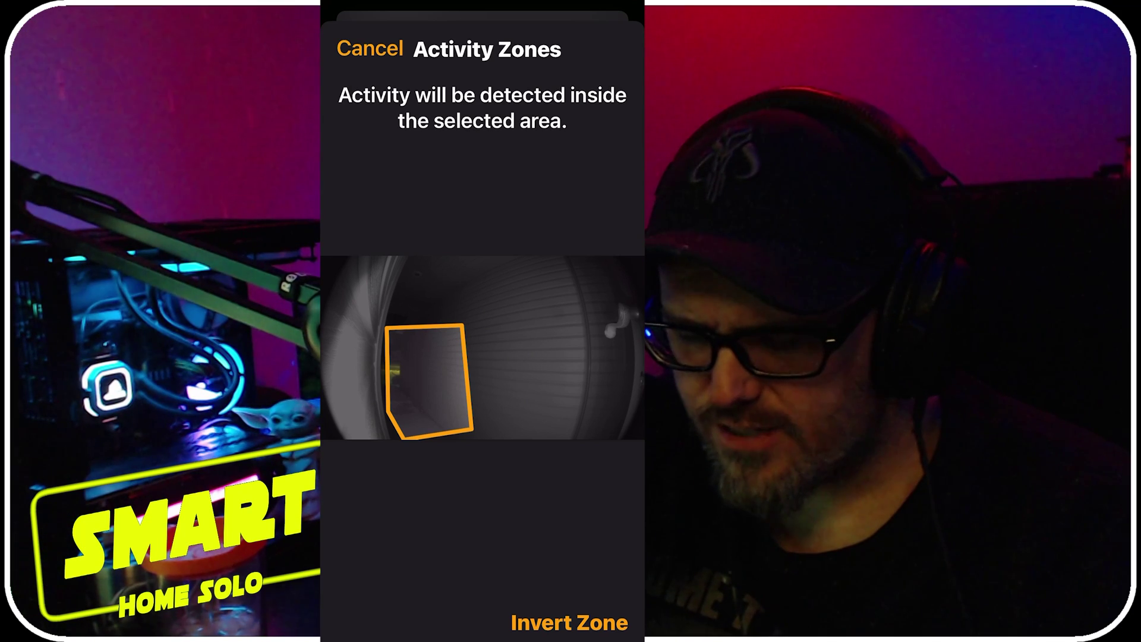
click(370, 49)
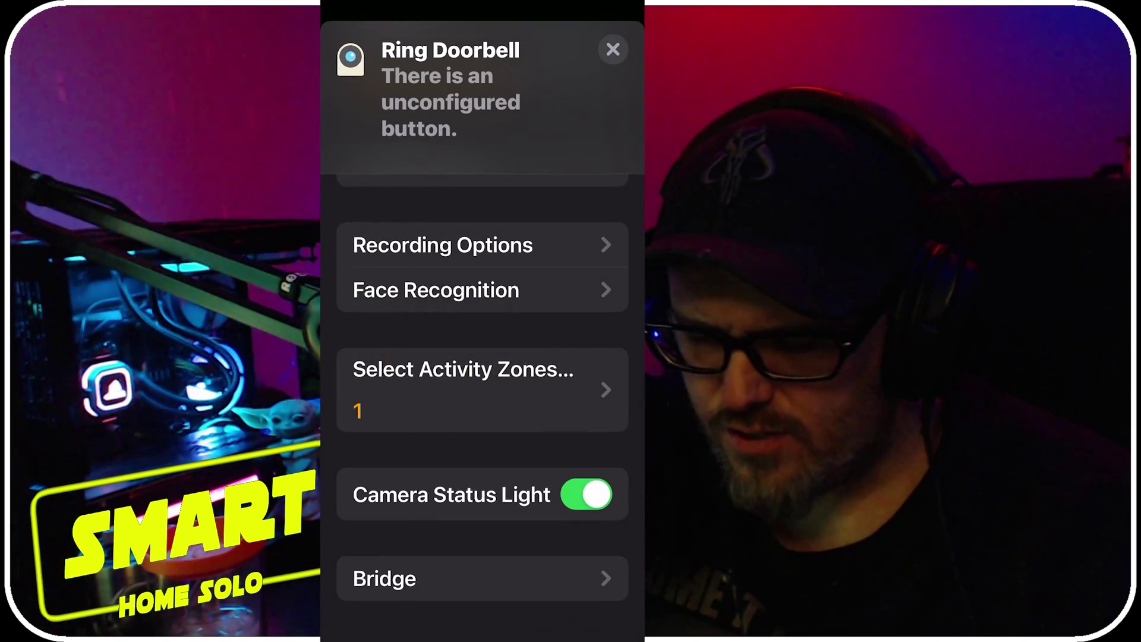
click(481, 578)
scroll(482, 357, down, 1)
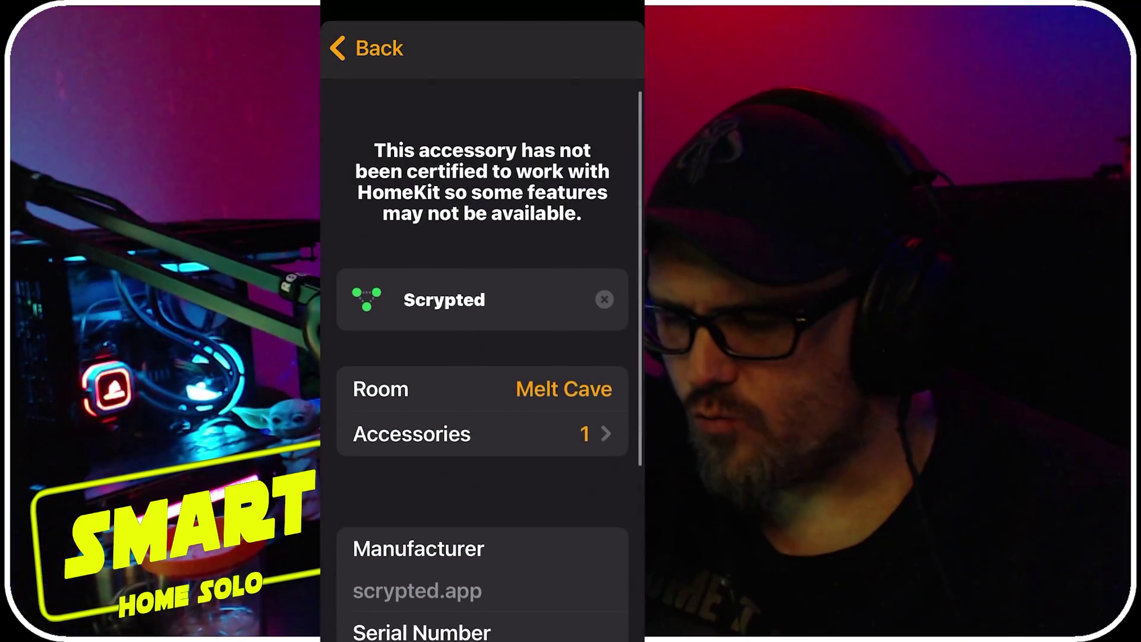